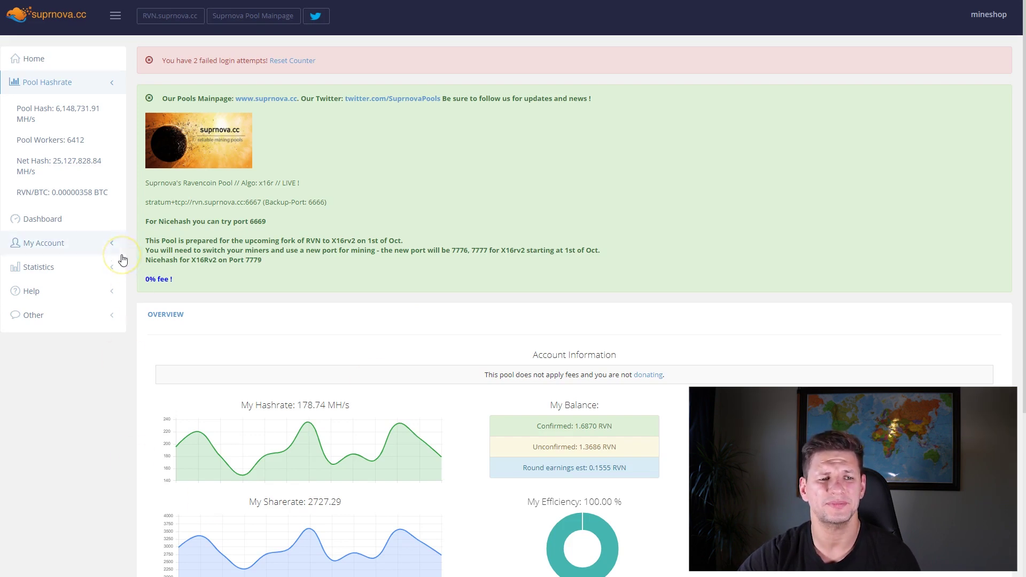
Step: Open the account's My Workers list in Suprnova
{"action": "left_click", "coordinate": [123, 239]}
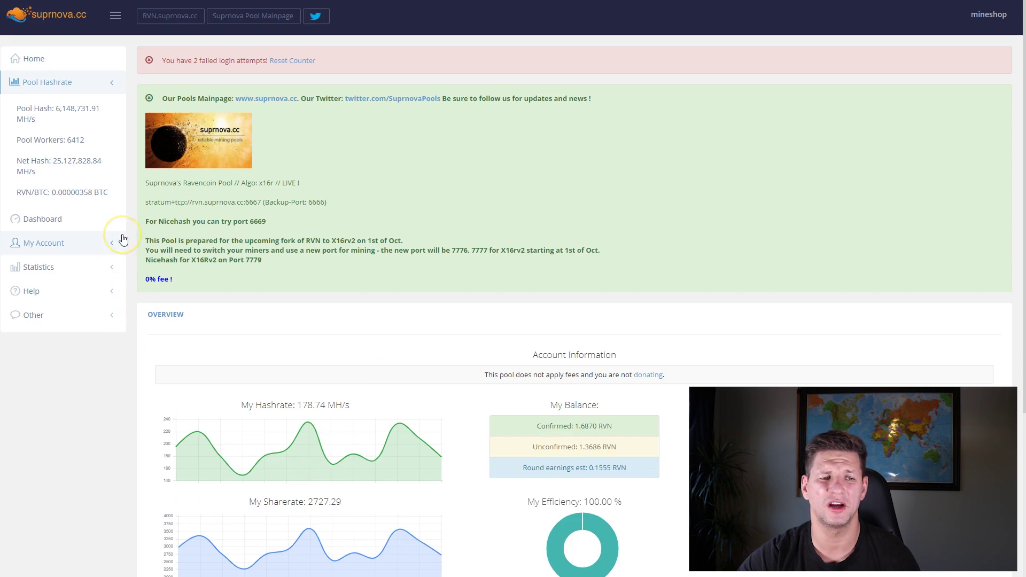
{"action": "left_click", "coordinate": [84, 245]}
{"action": "scroll", "coordinate": [81, 247], "scroll_direction": "down", "scroll_amount": 2}
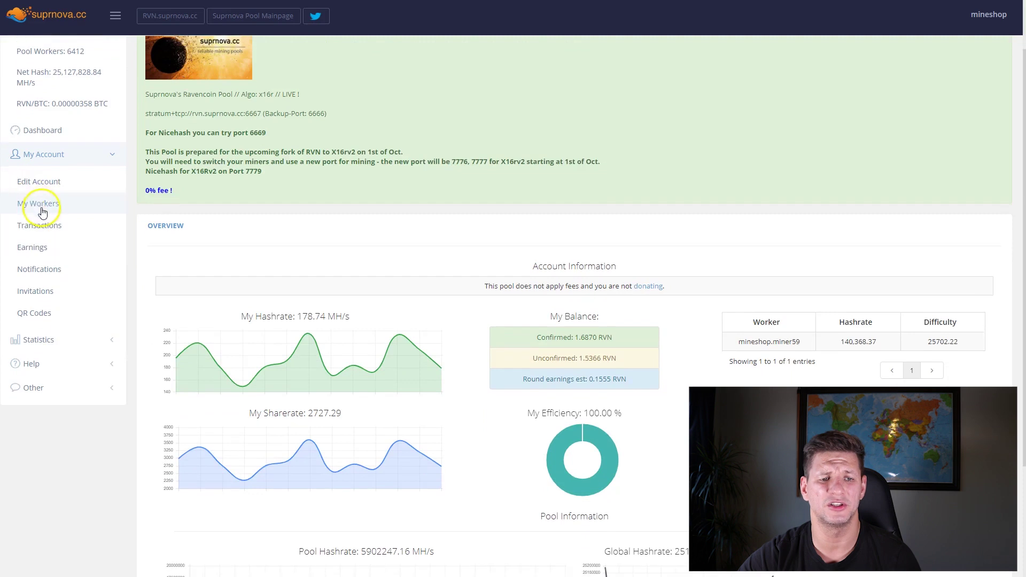
{"action": "left_click", "coordinate": [41, 207]}
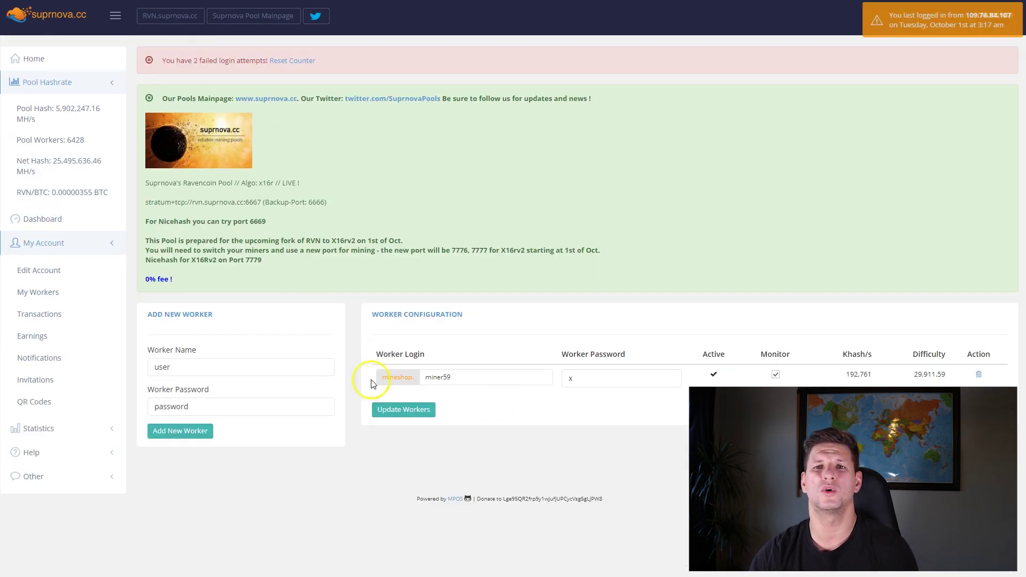
Step: Compare the new worker name and password fields with the existing miner59 worker login
{"action": "left_click_drag", "start_coordinate": [170, 367], "coordinate": [130, 364]}
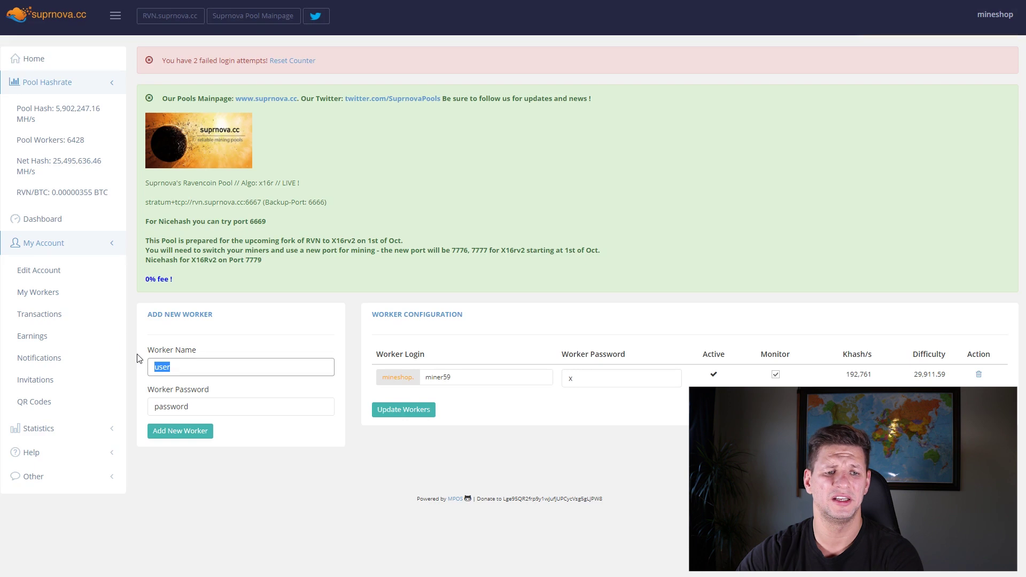
{"action": "left_click_drag", "start_coordinate": [478, 377], "coordinate": [420, 375]}
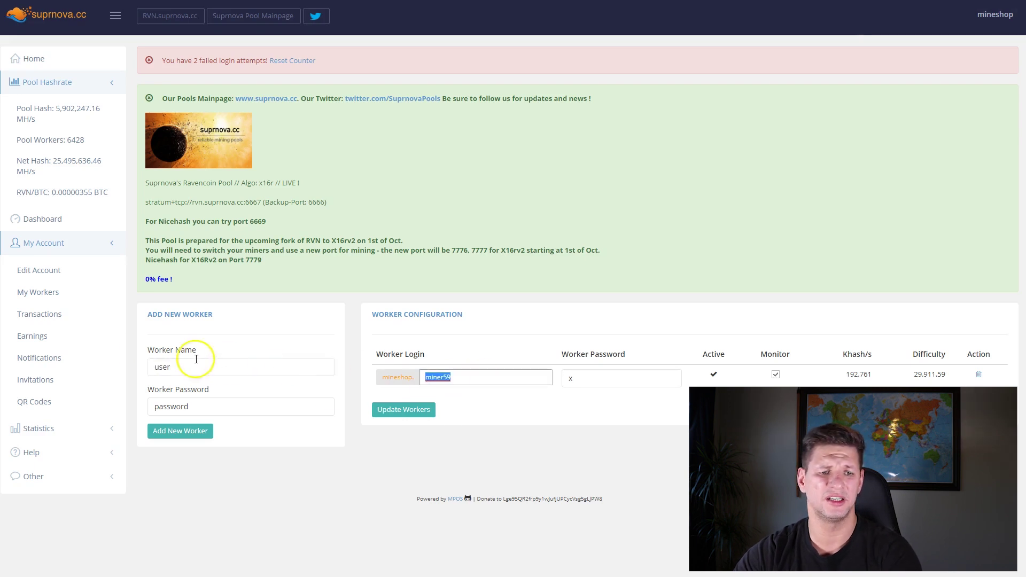
{"action": "left_click_drag", "start_coordinate": [179, 363], "coordinate": [81, 360]}
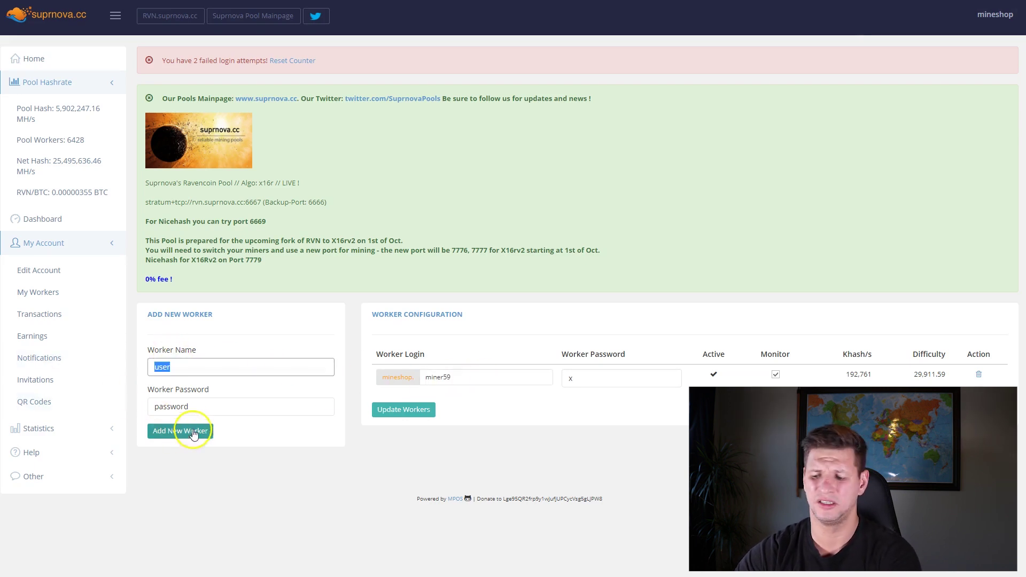
{"action": "key", "text": "ctrl+v"}
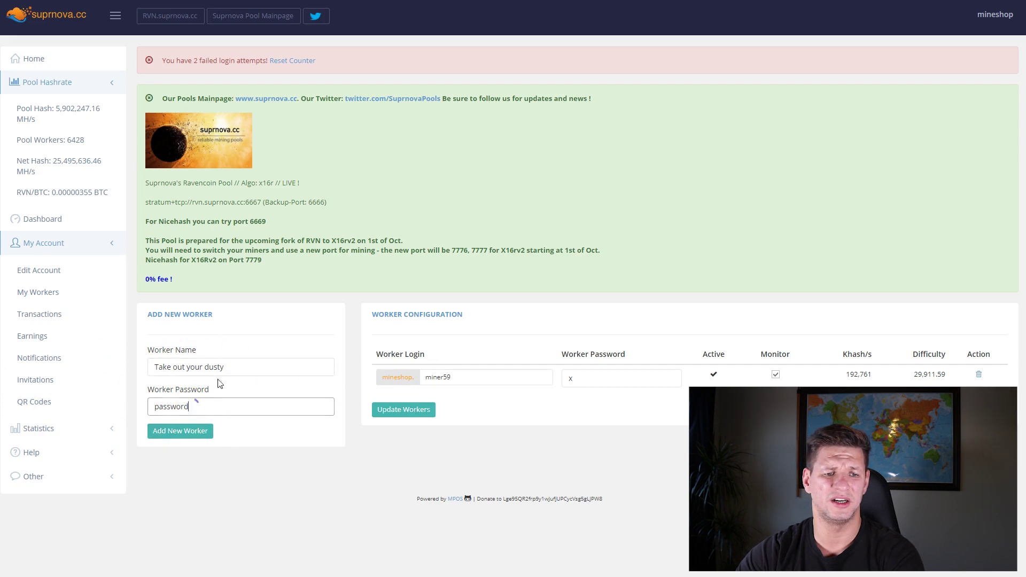
{"action": "left_click_drag", "start_coordinate": [235, 364], "coordinate": [34, 339]}
{"action": "key", "text": "BackSpace"}
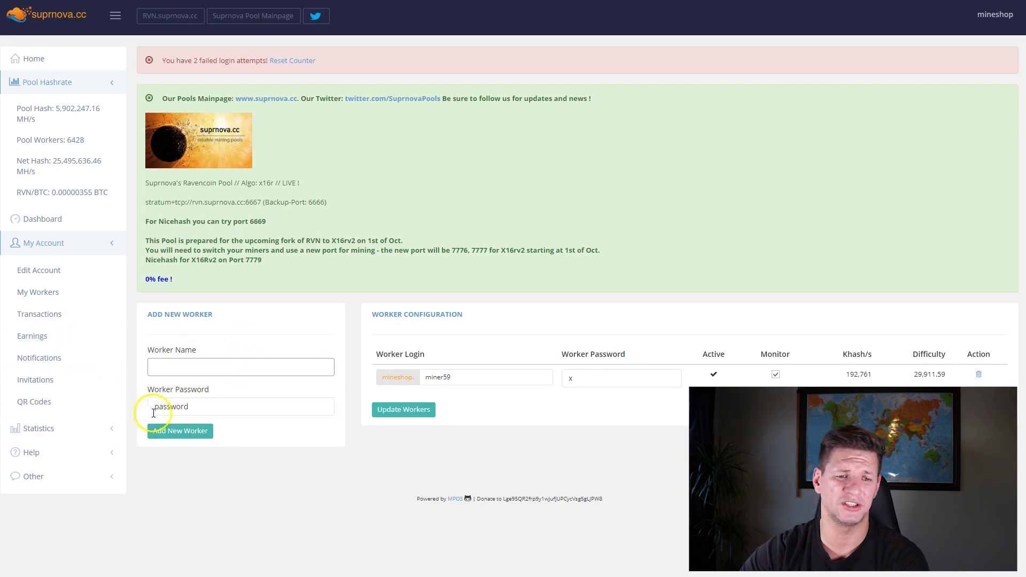
{"action": "double_click", "coordinate": [181, 407]}
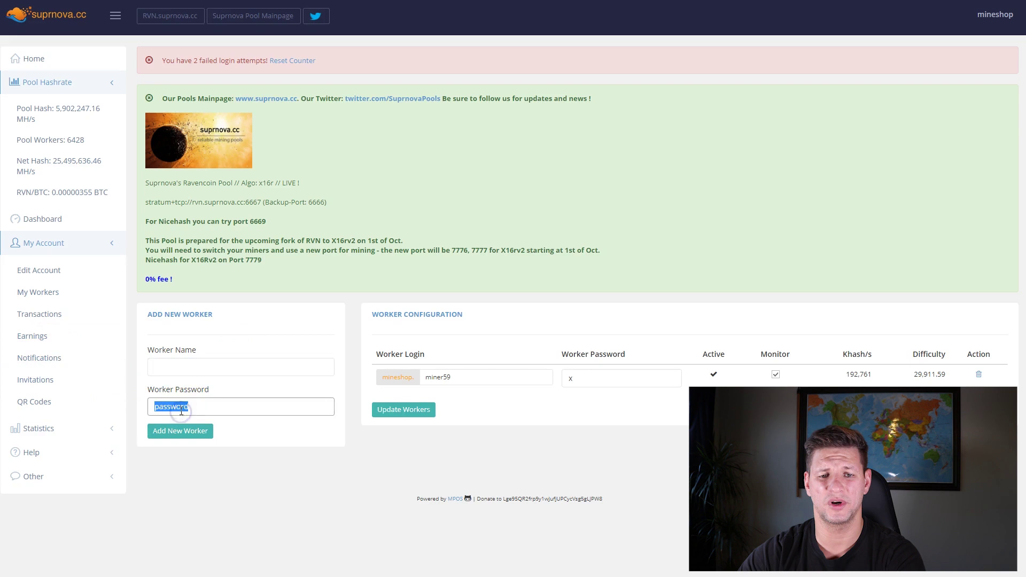
{"action": "type", "text": "x"}
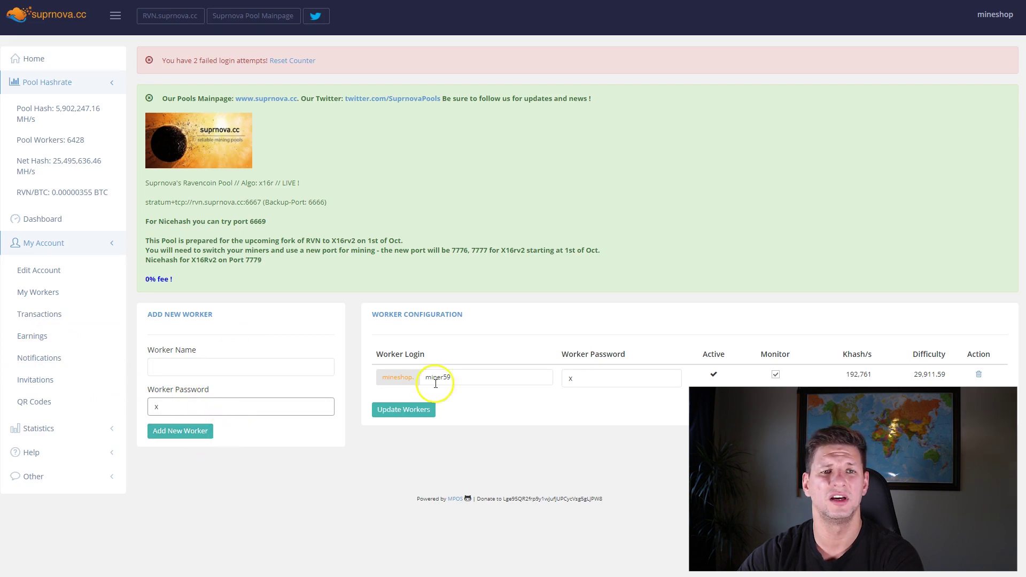
{"action": "left_click_drag", "start_coordinate": [378, 383], "coordinate": [445, 380]}
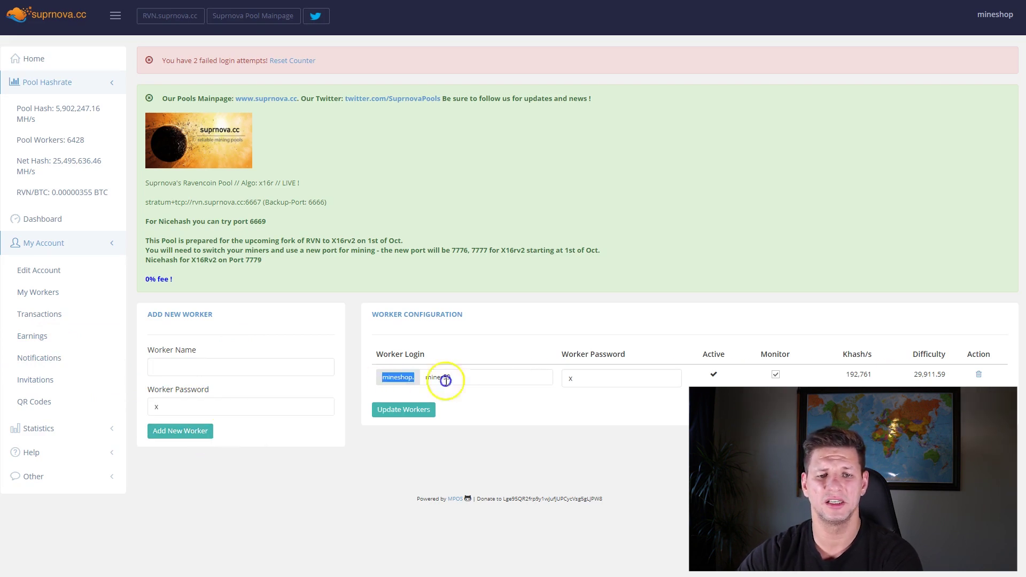
{"action": "left_click", "coordinate": [515, 378]}
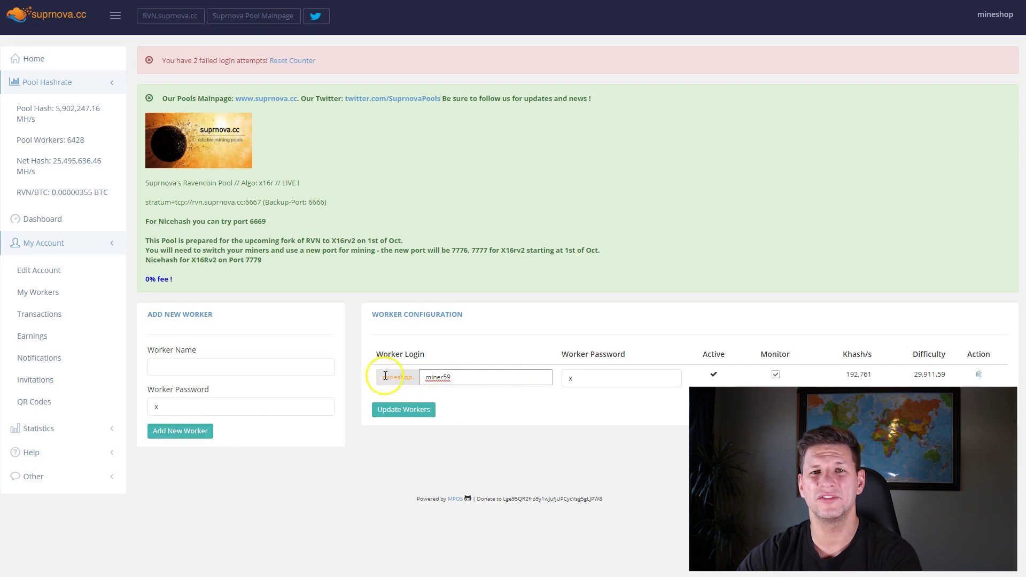
{"action": "left_click_drag", "start_coordinate": [381, 377], "coordinate": [413, 375]}
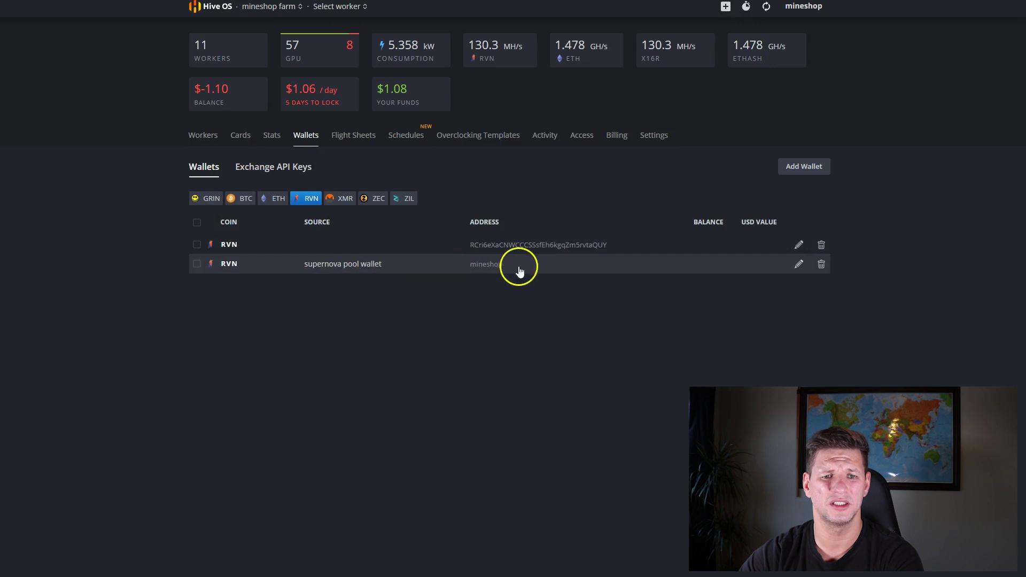
{"action": "left_click", "coordinate": [803, 166]}
{"action": "left_click", "coordinate": [409, 237]}
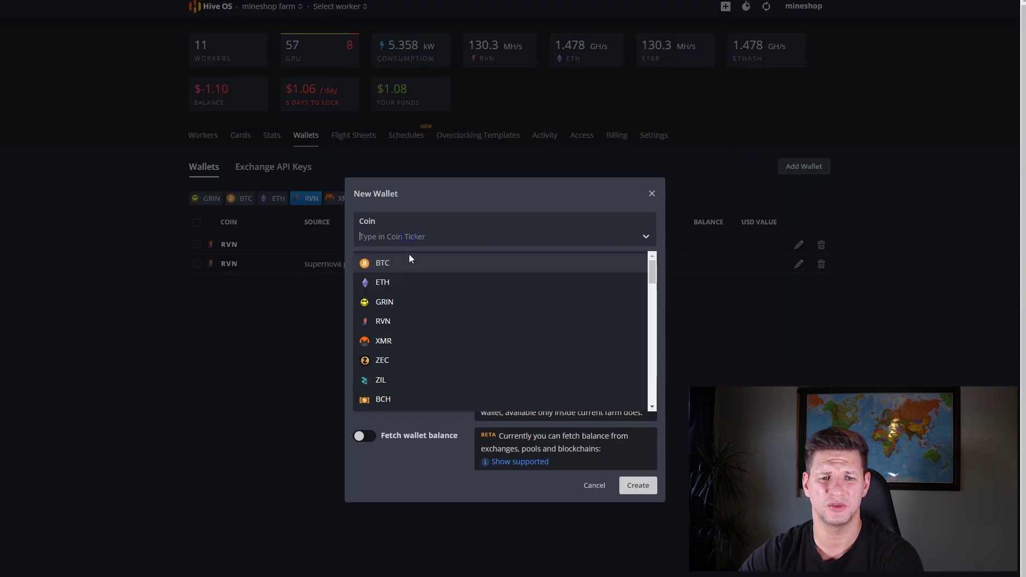
{"action": "left_click", "coordinate": [388, 317]}
{"action": "left_click", "coordinate": [410, 276]}
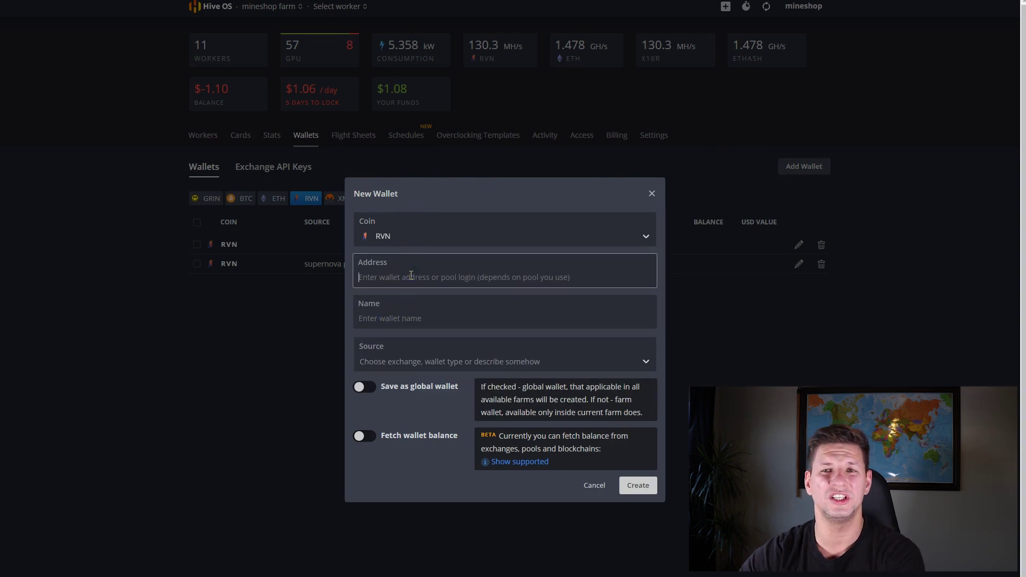
{"action": "type", "text": "mineshop"}
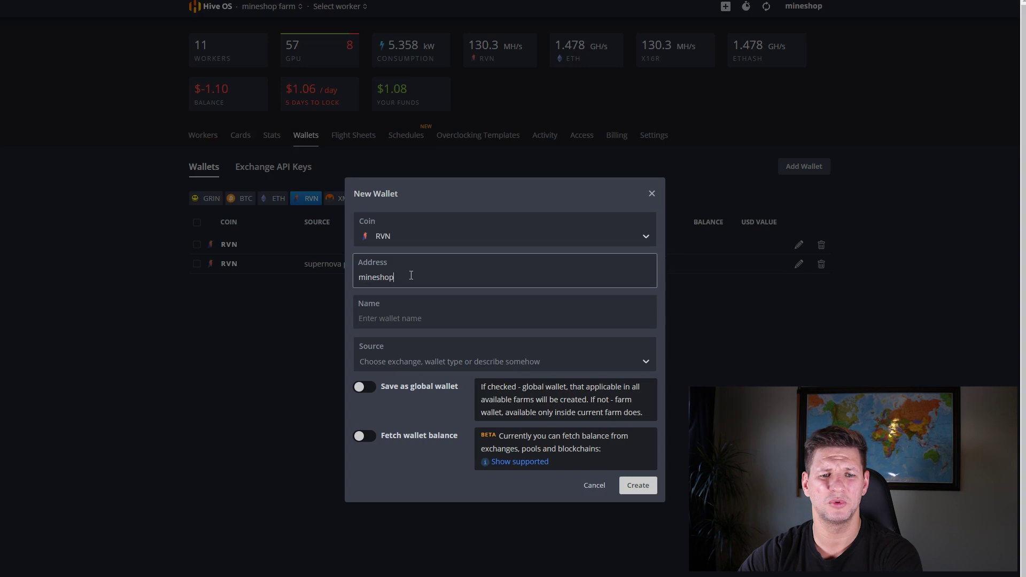
{"action": "left_click", "coordinate": [396, 277]}
{"action": "left_click", "coordinate": [393, 307]}
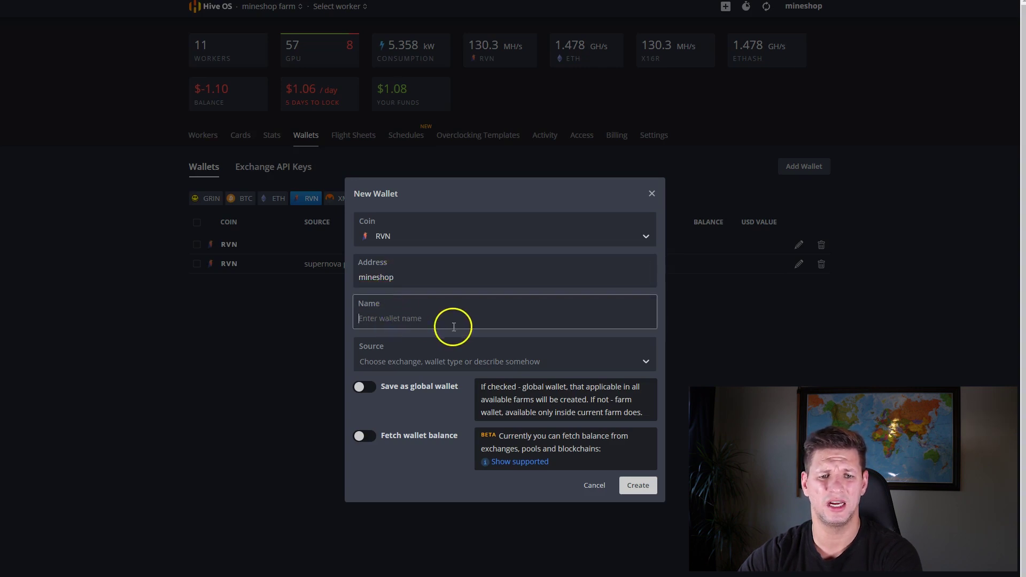
{"action": "left_click", "coordinate": [422, 313]}
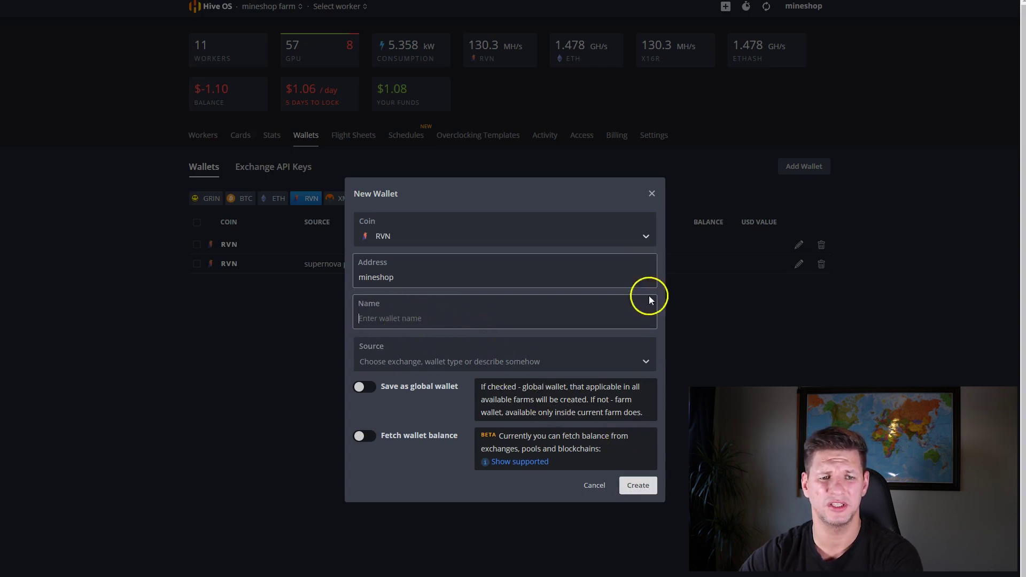
{"action": "left_click", "coordinate": [652, 194]}
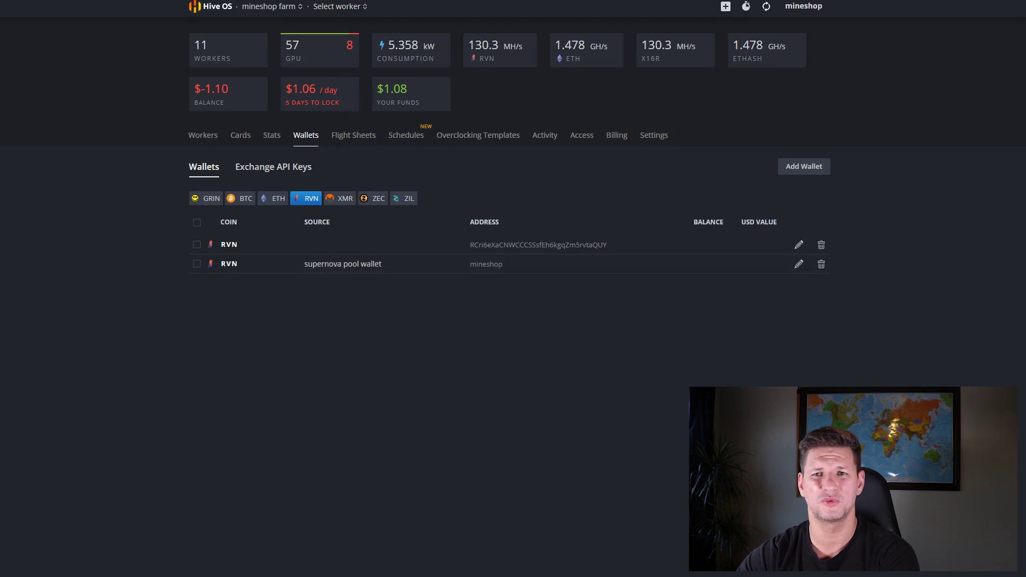
Step: Open the 'trex miner raven coin supernova pool' flight sheet from the Flight Sheets list for editing
{"action": "left_click", "coordinate": [353, 134]}
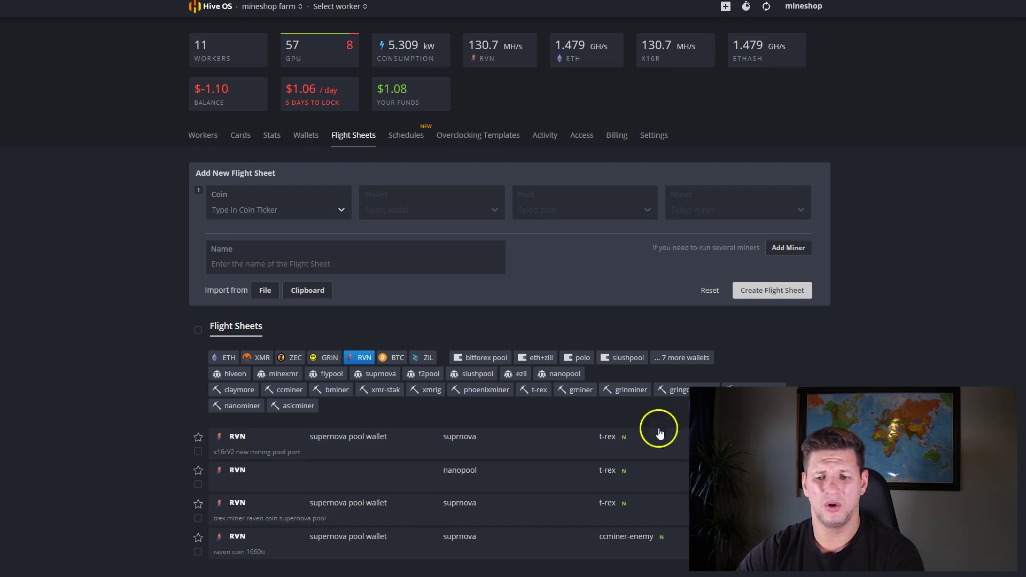
{"action": "left_click", "coordinate": [656, 431]}
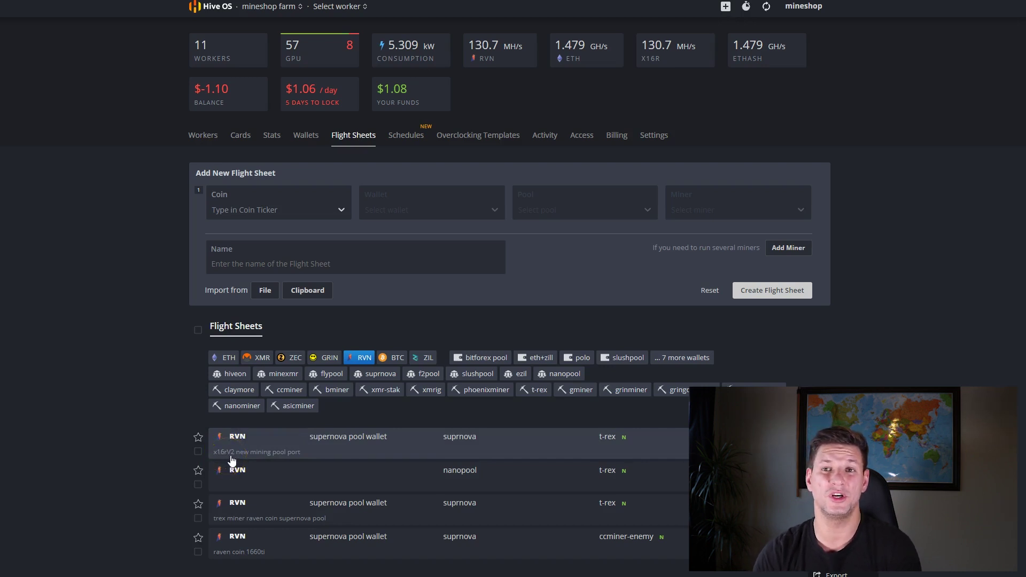
{"action": "left_click", "coordinate": [237, 436]}
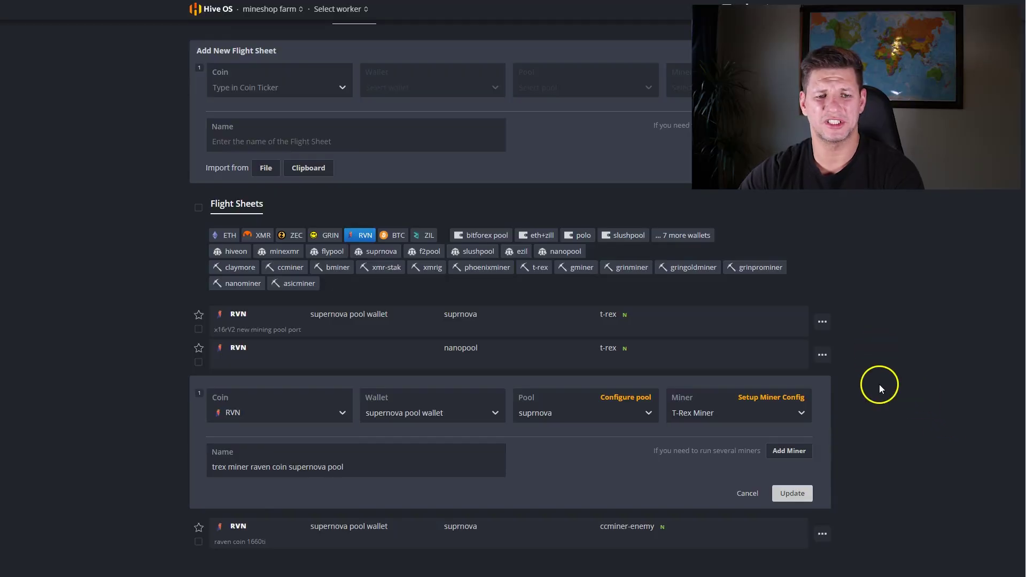
Step: Confirm the sheet keeps coin RVN and the supernova pool wallet
{"action": "scroll", "coordinate": [927, 395], "scroll_direction": "up", "scroll_amount": 1}
{"action": "scroll", "coordinate": [928, 386], "scroll_direction": "down", "scroll_amount": 1}
{"action": "left_click", "coordinate": [300, 419]}
{"action": "left_click", "coordinate": [300, 419]}
{"action": "left_click", "coordinate": [451, 418]}
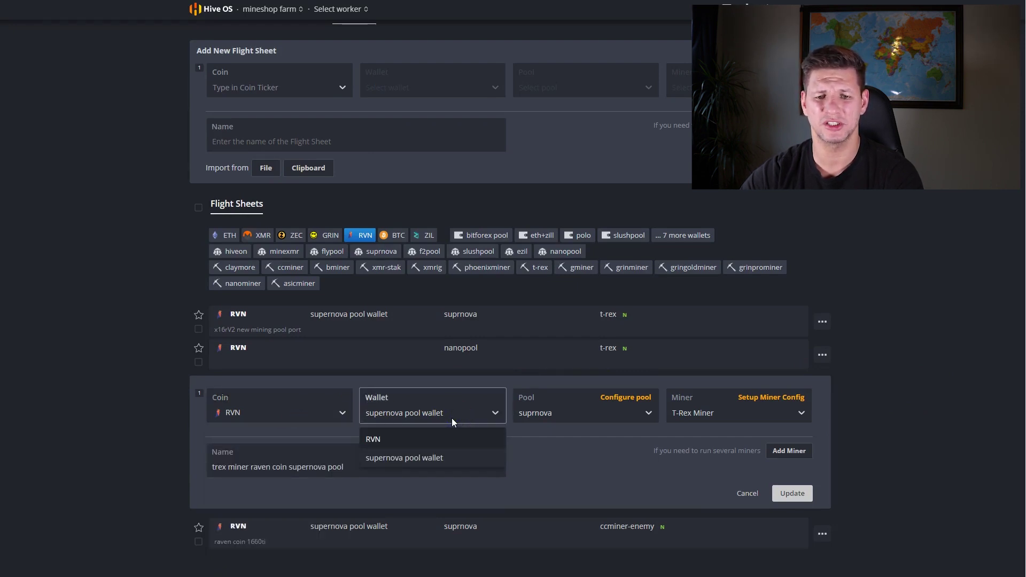
{"action": "left_click", "coordinate": [573, 415]}
Step: Open the suprnova pool settings and select the 6667 port in the server address
{"action": "left_click", "coordinate": [606, 422]}
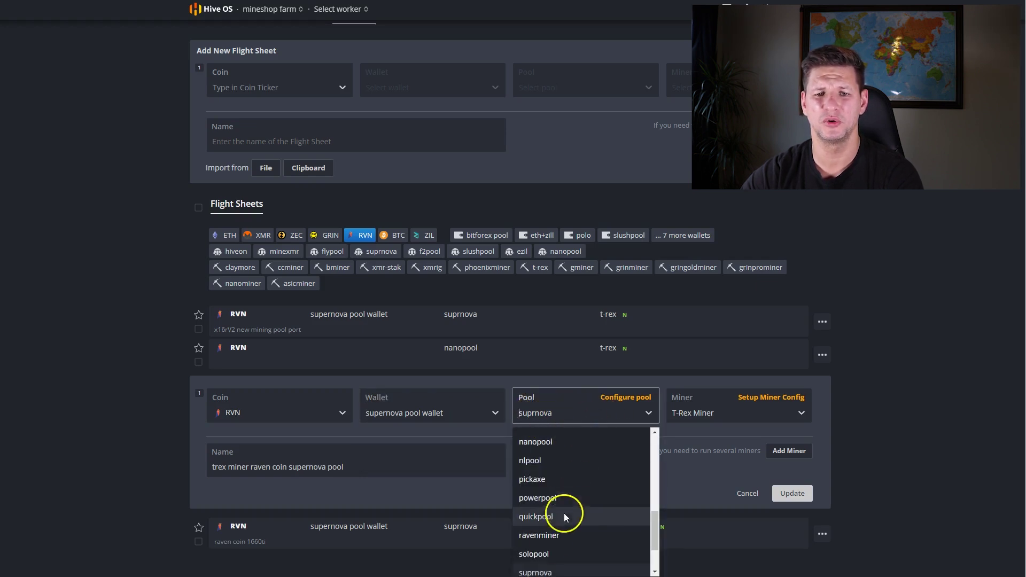
{"action": "left_click", "coordinate": [620, 397]}
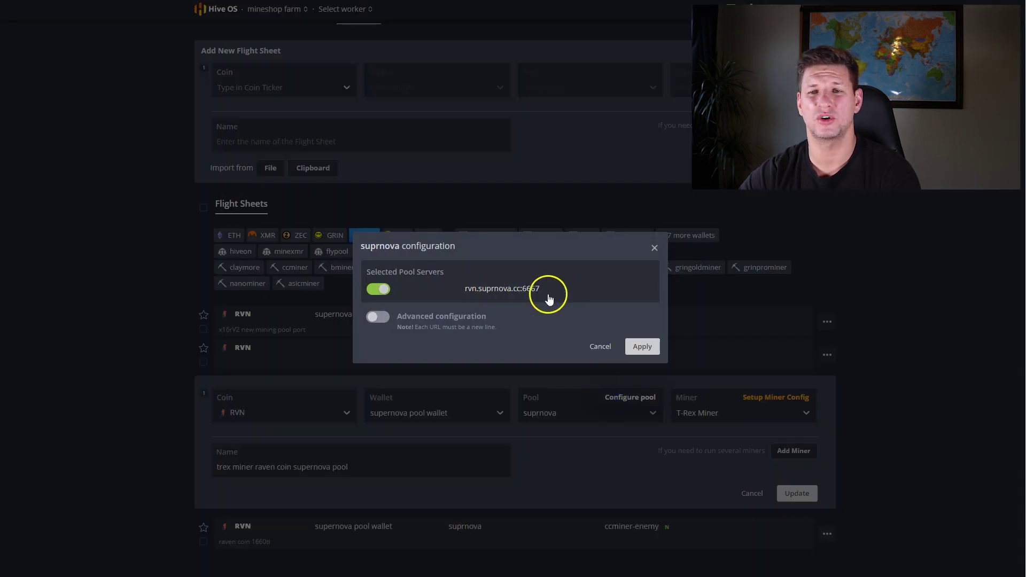
{"action": "left_click_drag", "start_coordinate": [543, 294], "coordinate": [522, 297]}
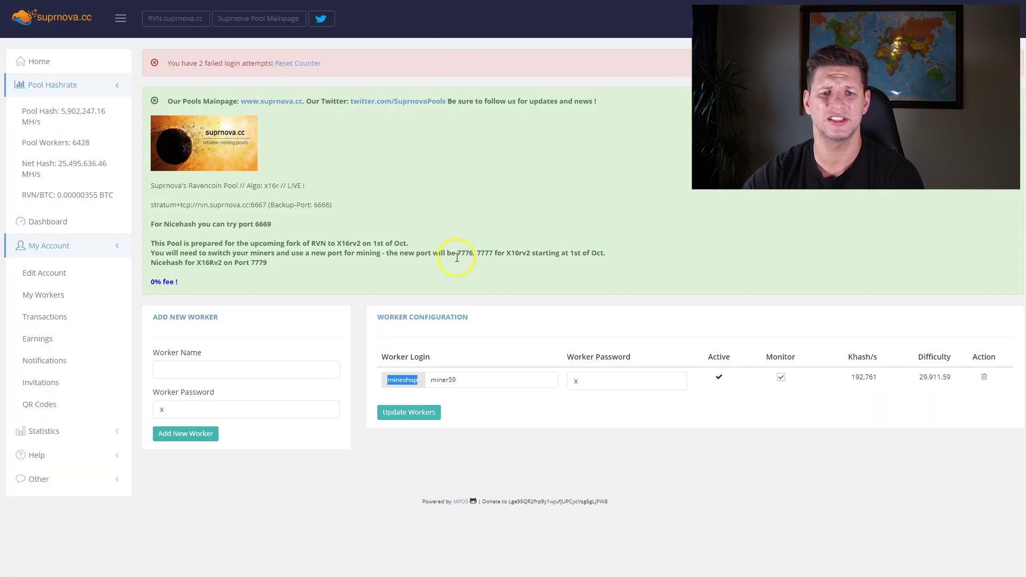
Step: Note Suprnova's new X16Rv2 ports 7776/7777, then enable advanced configuration with the suprnova server
{"action": "left_click_drag", "start_coordinate": [457, 256], "coordinate": [492, 253]}
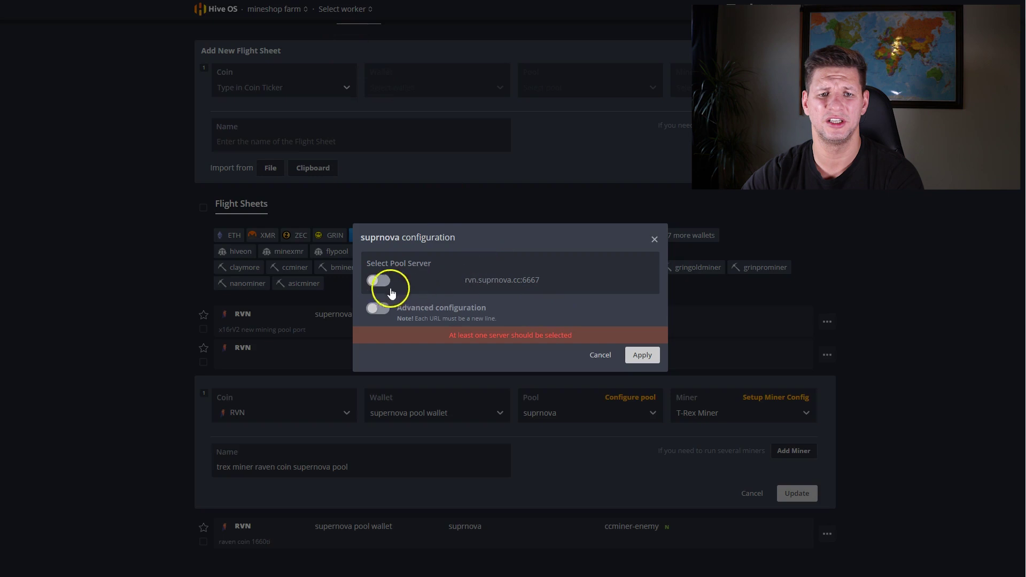
{"action": "left_click", "coordinate": [377, 309]}
{"action": "left_click", "coordinate": [379, 229]}
Step: Close the pool settings unchanged and check the miner list
{"action": "left_click_drag", "start_coordinate": [440, 304], "coordinate": [425, 305]}
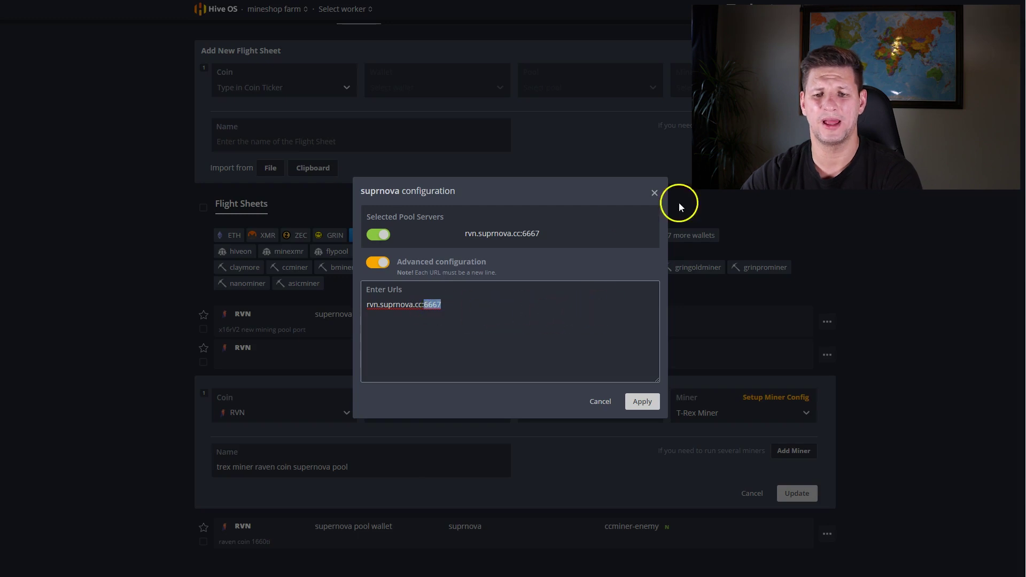
{"action": "left_click", "coordinate": [651, 189]}
{"action": "scroll", "coordinate": [652, 235], "scroll_direction": "up", "scroll_amount": 2}
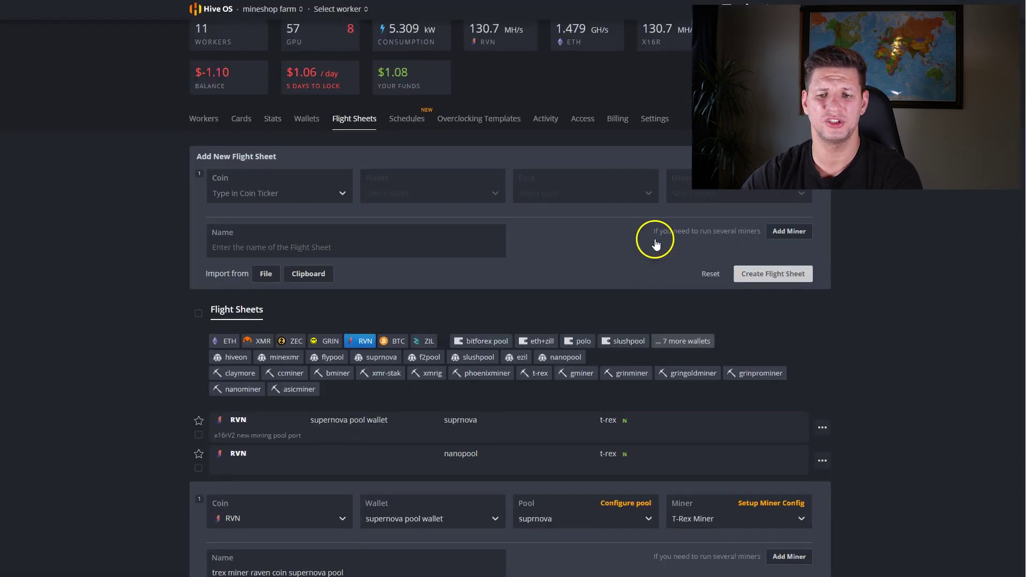
{"action": "scroll", "coordinate": [648, 298], "scroll_direction": "down", "scroll_amount": 2}
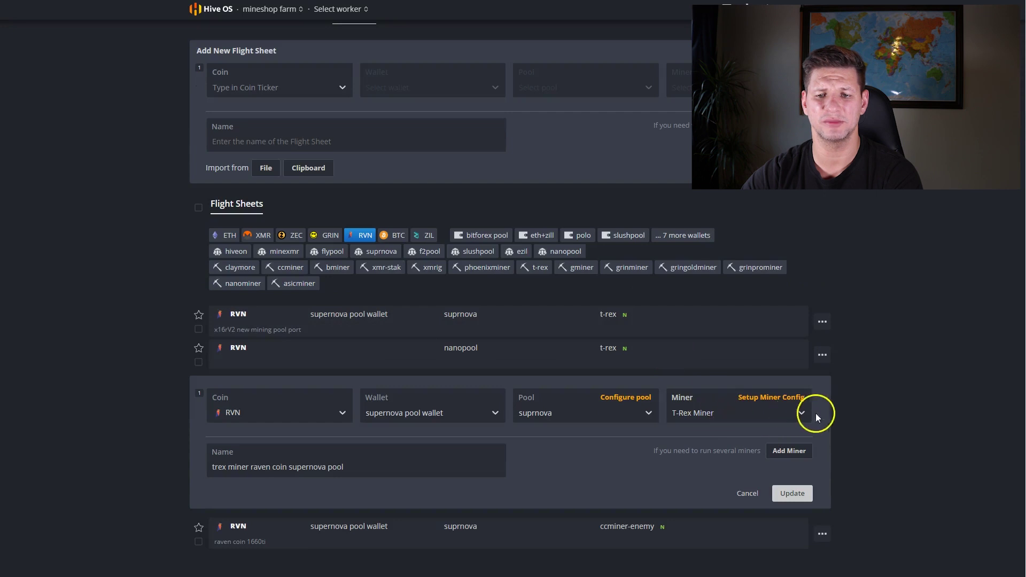
{"action": "left_click", "coordinate": [798, 412]}
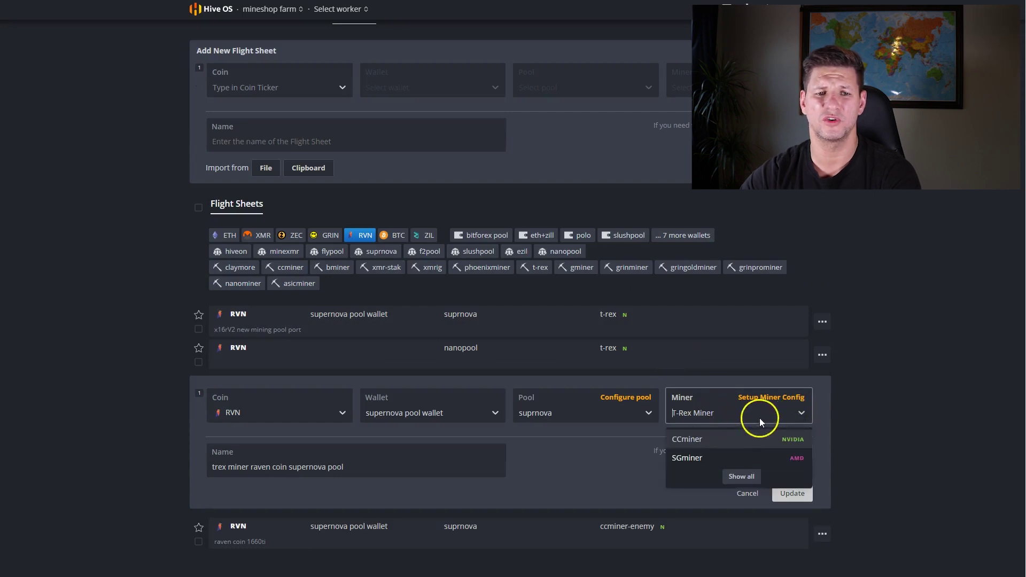
{"action": "left_click", "coordinate": [704, 415]}
Step: Review the T-Rex settings, x16r algorithm and wallet/worker template, without applying changes
{"action": "left_click", "coordinate": [777, 397]}
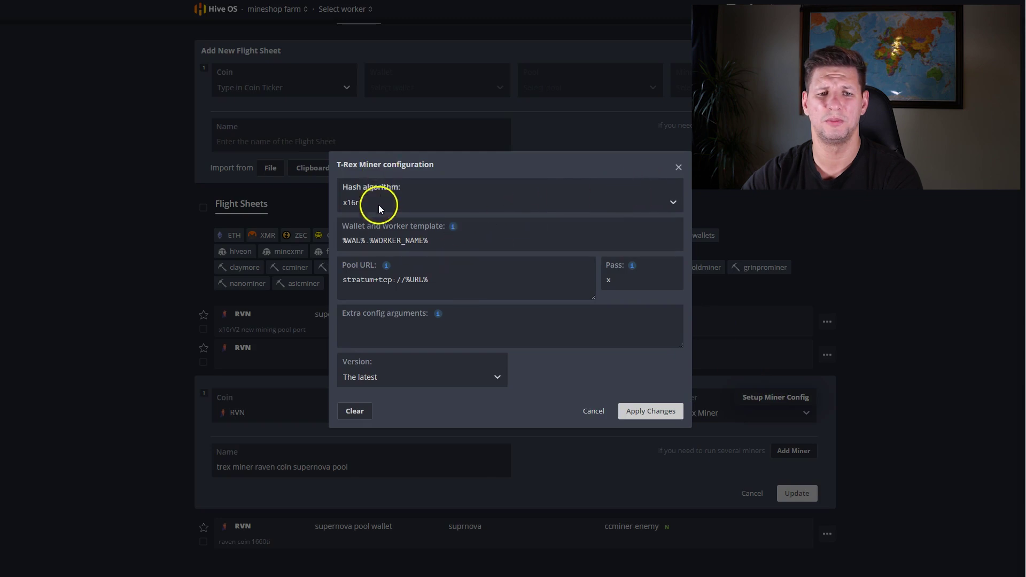
{"action": "left_click", "coordinate": [527, 203]}
{"action": "left_click", "coordinate": [532, 203]}
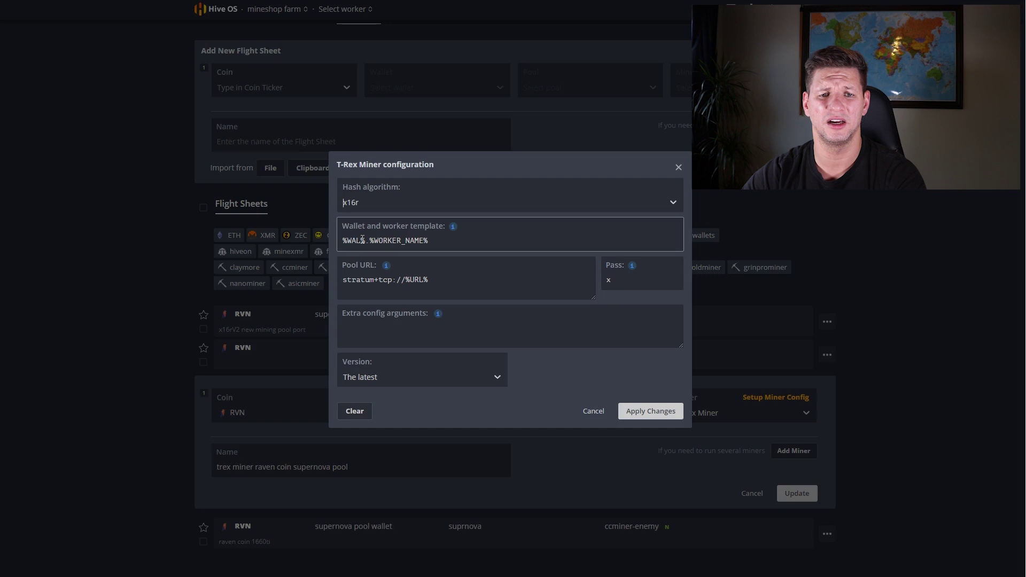
{"action": "left_click", "coordinate": [344, 241]}
{"action": "left_click_drag", "start_coordinate": [344, 240], "coordinate": [428, 242]}
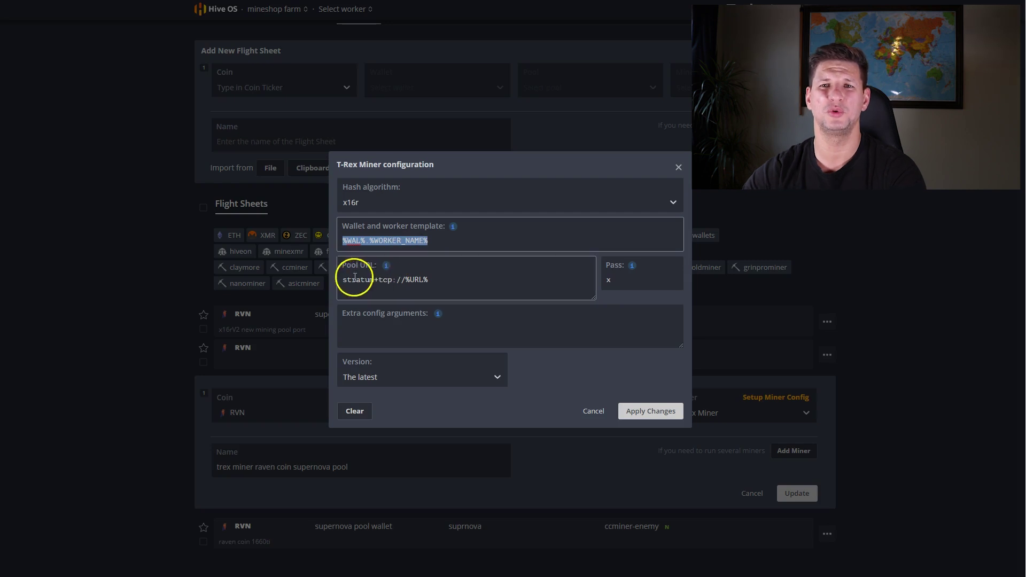
{"action": "mouse_move", "coordinate": [454, 229]}
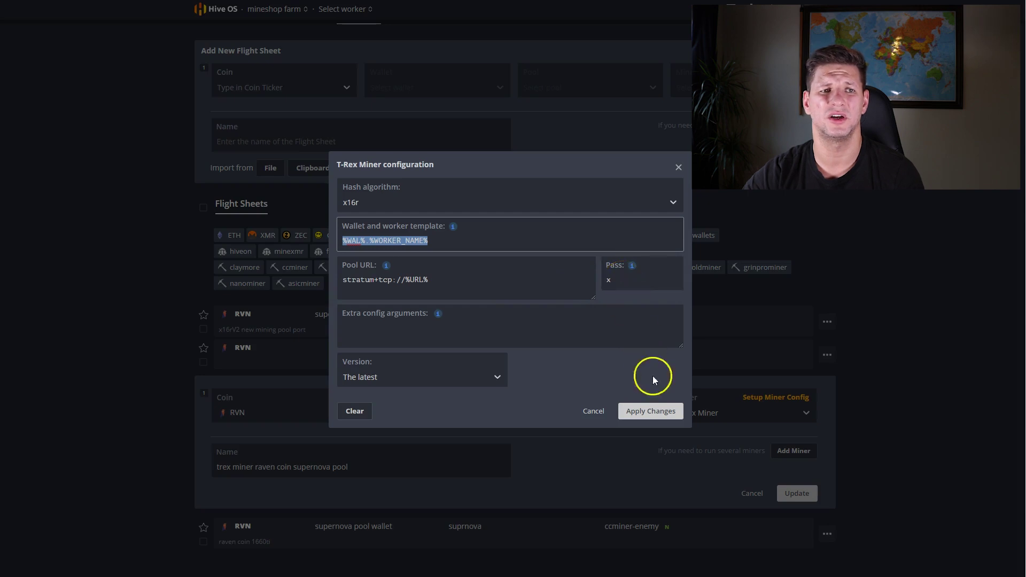
{"action": "left_click", "coordinate": [593, 409]}
Step: Go to the miner59 worker's overview page
{"action": "left_click", "coordinate": [424, 172]}
{"action": "scroll", "coordinate": [424, 172], "scroll_direction": "up", "scroll_amount": 2}
{"action": "left_click", "coordinate": [337, 9]}
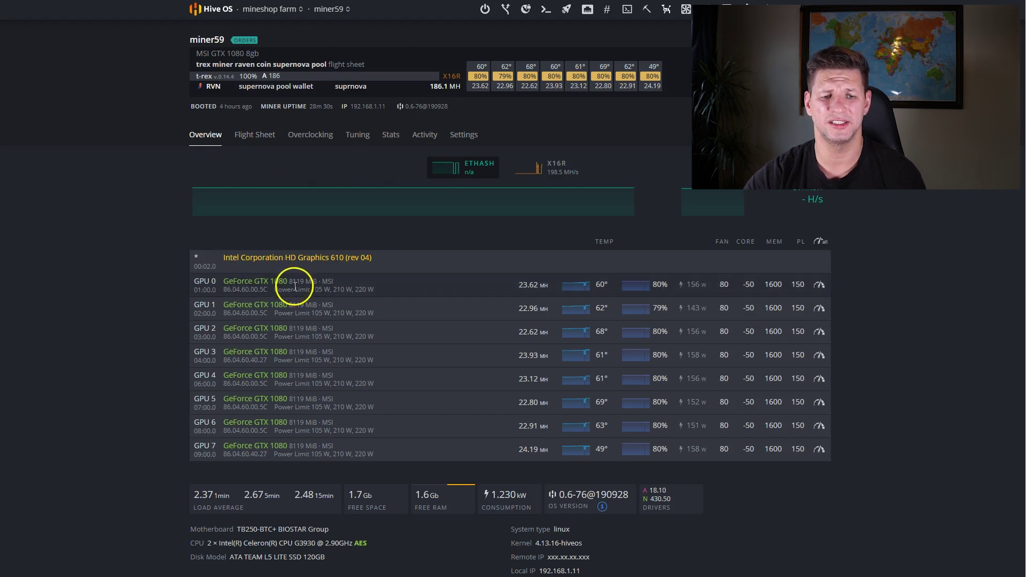
Step: Highlight miner59's motherboard and CPU models on its Overview
{"action": "scroll", "coordinate": [295, 297], "scroll_direction": "down", "scroll_amount": 2}
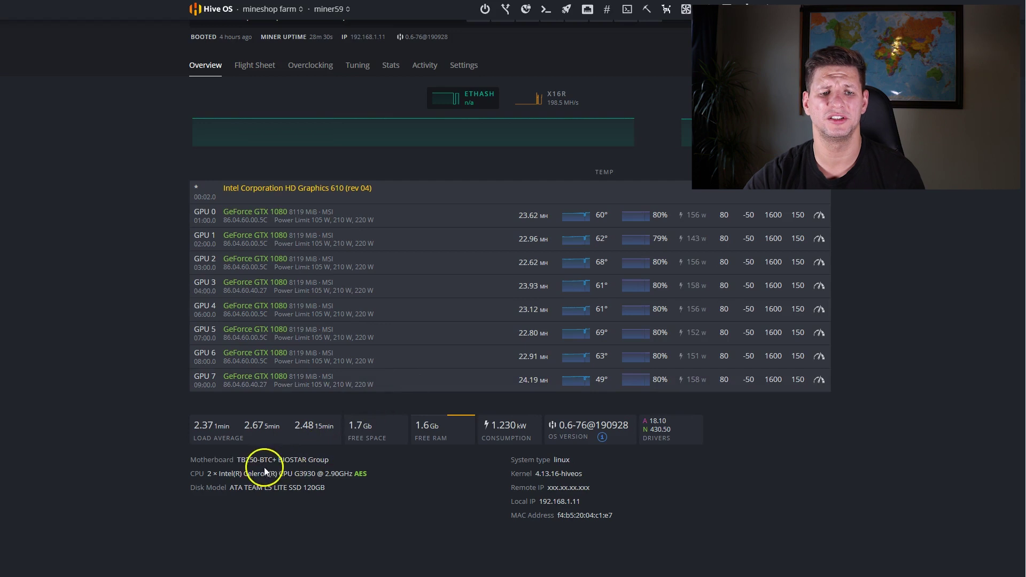
{"action": "left_click_drag", "start_coordinate": [249, 459], "coordinate": [332, 463]}
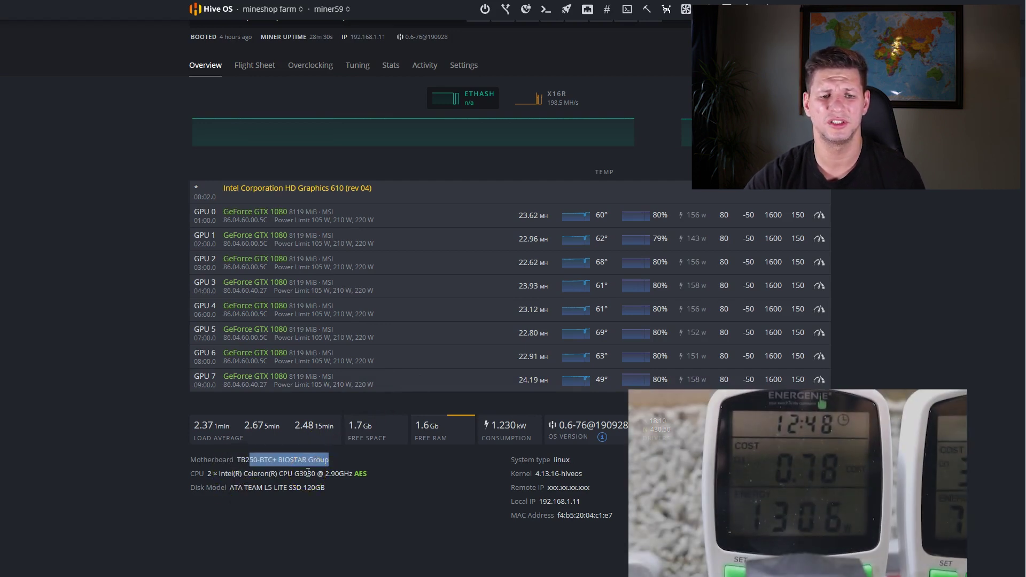
{"action": "left_click_drag", "start_coordinate": [213, 473], "coordinate": [297, 473]}
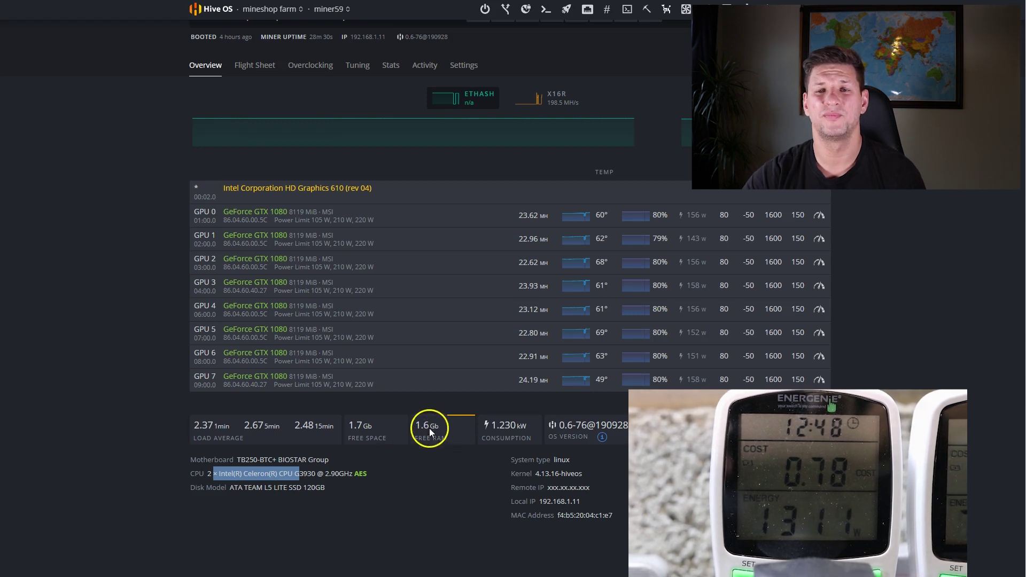
{"action": "scroll", "coordinate": [415, 442], "scroll_direction": "up", "scroll_amount": 2}
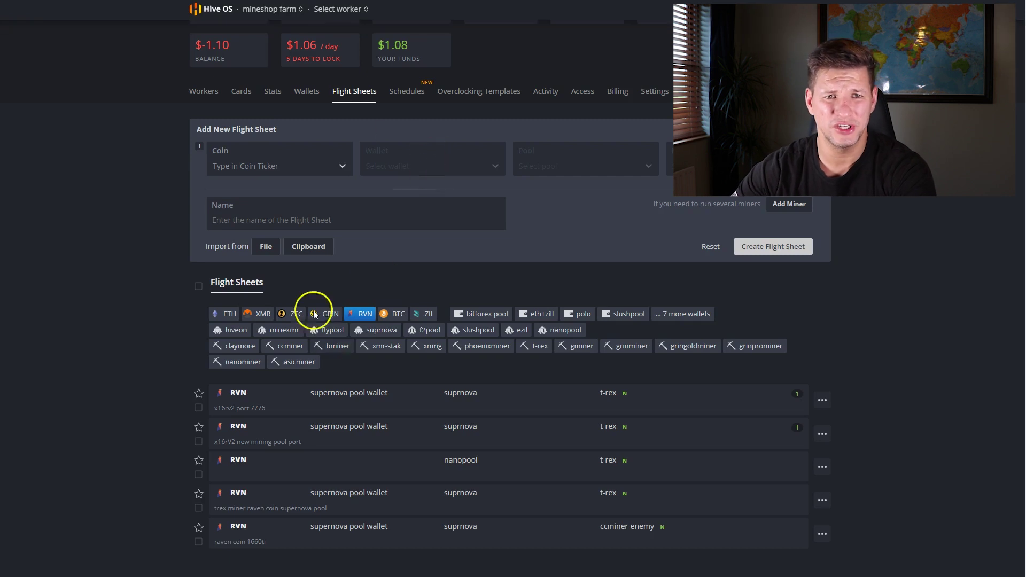
Step: Reload the Flight Sheets page with F5 and re-apply the RVN filter
{"action": "left_click", "coordinate": [366, 320]}
{"action": "scroll", "coordinate": [882, 264], "scroll_direction": "down", "scroll_amount": 4}
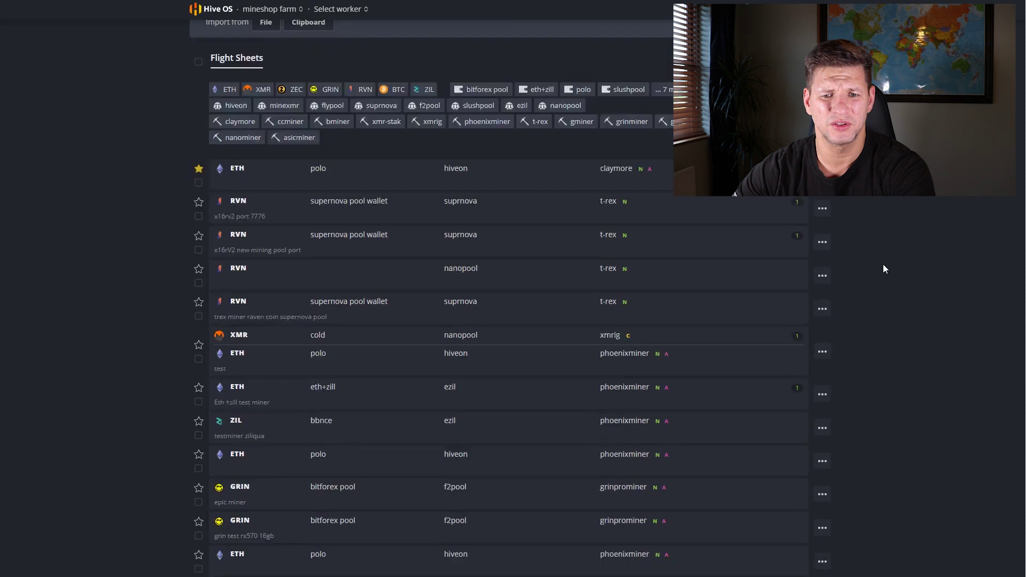
{"action": "scroll", "coordinate": [513, 195], "scroll_direction": "up", "scroll_amount": 2}
{"action": "left_click", "coordinate": [366, 202]}
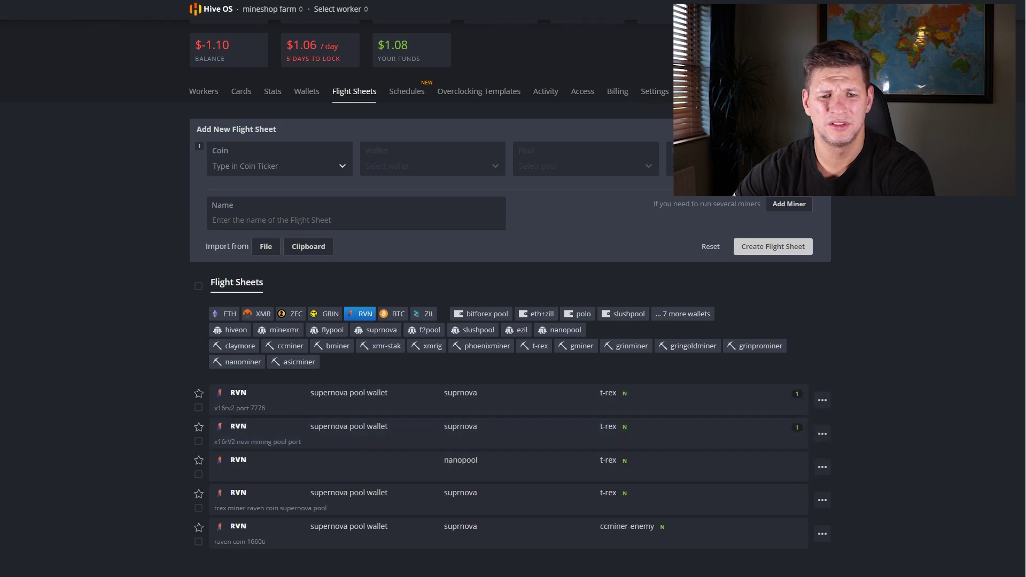
{"action": "key", "text": "F5"}
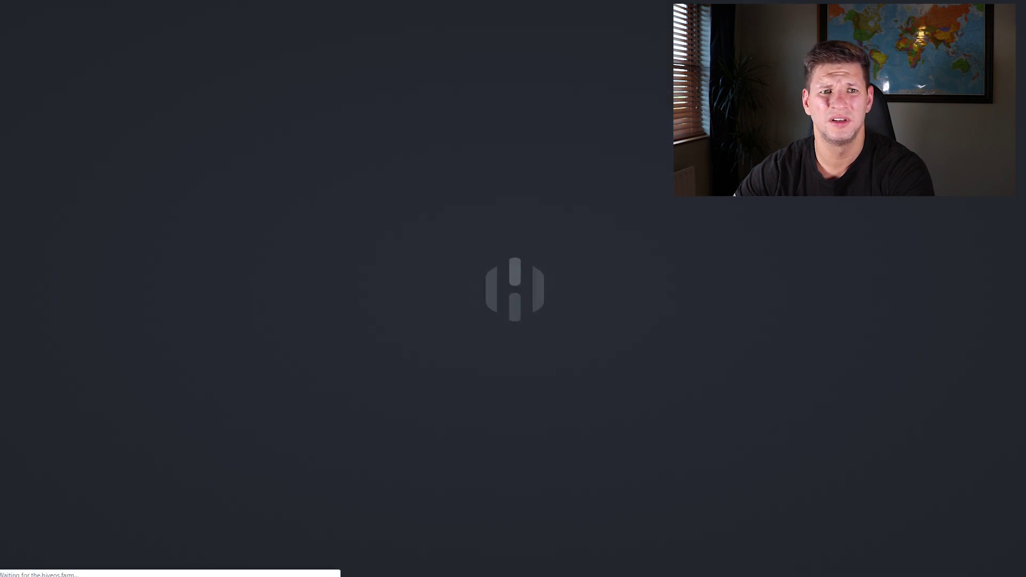
{"action": "scroll", "coordinate": [603, 173], "scroll_direction": "down", "scroll_amount": 2}
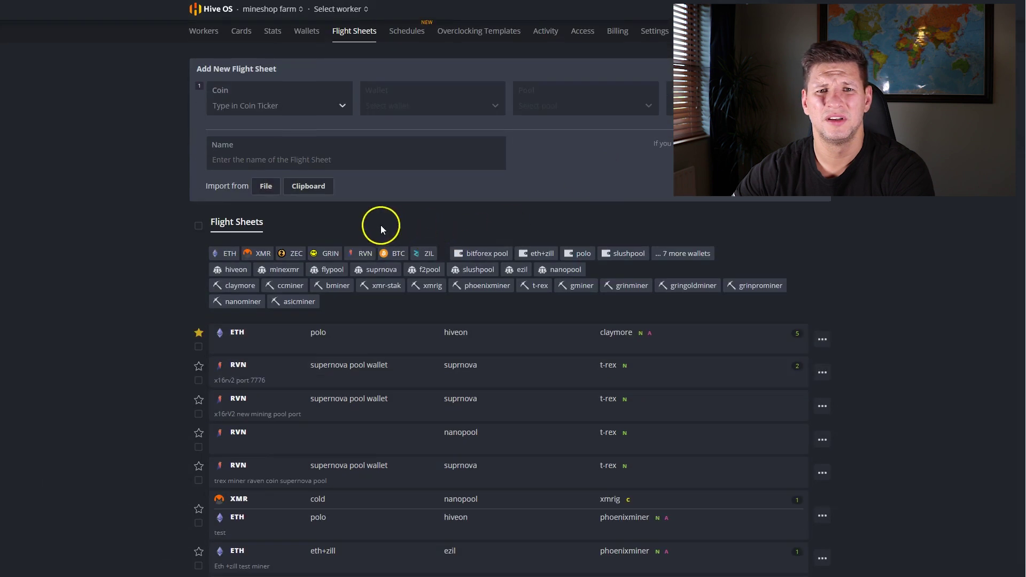
{"action": "left_click", "coordinate": [354, 251]}
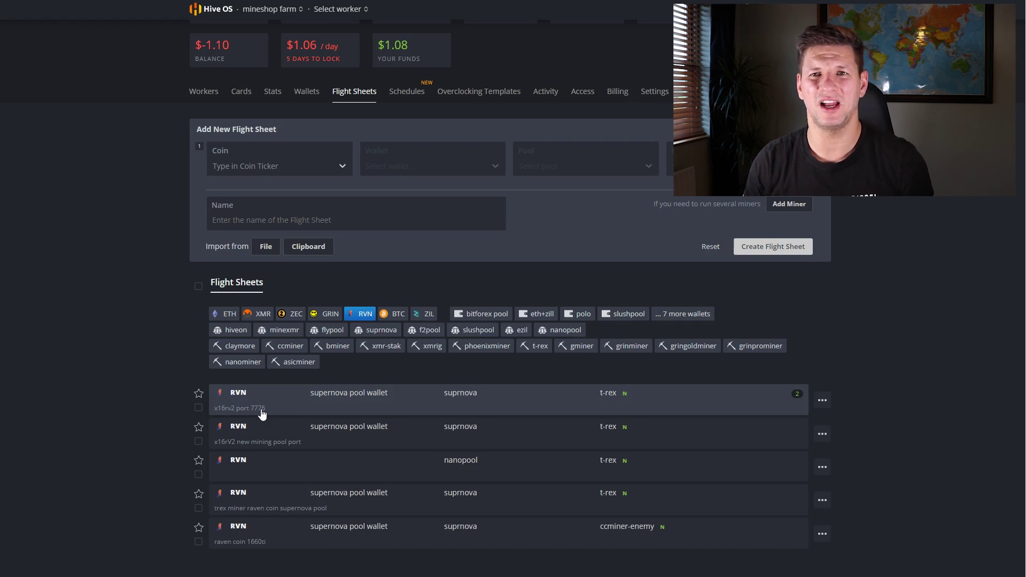
Step: Edit the x16rv2 port 7776 flight sheet and close its pool settings
{"action": "left_click", "coordinate": [822, 400]}
{"action": "left_click", "coordinate": [833, 422]}
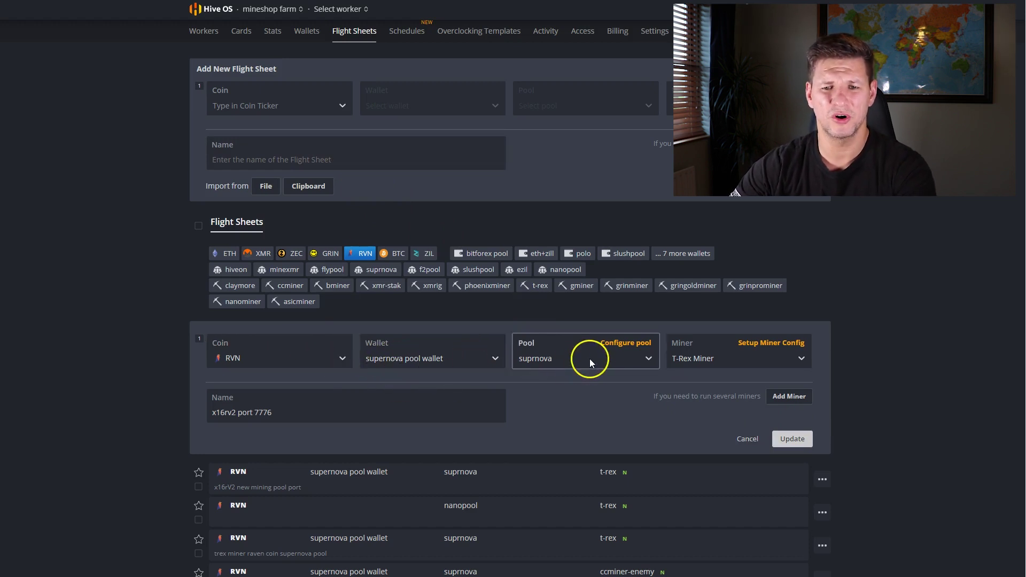
{"action": "left_click", "coordinate": [625, 343]}
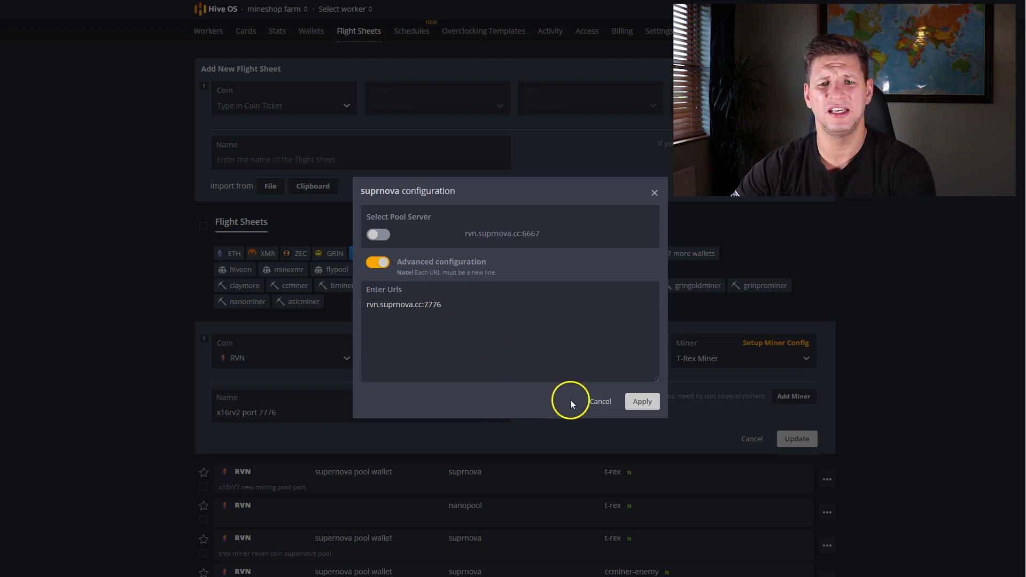
{"action": "left_click", "coordinate": [598, 401]}
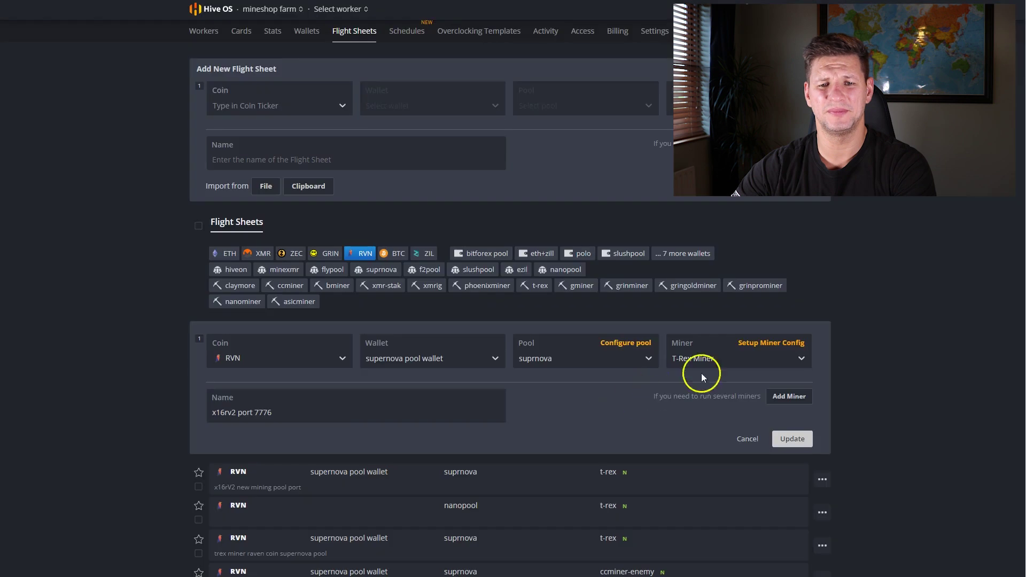
Step: Set the T-Rex miner's hash algorithm to x16rv2
{"action": "left_click", "coordinate": [767, 345]}
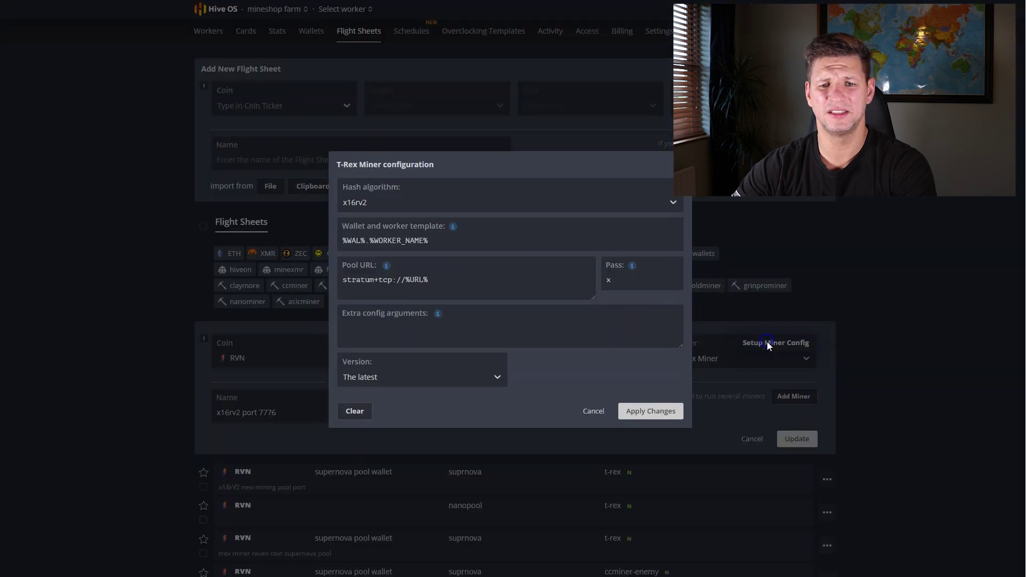
{"action": "left_click", "coordinate": [492, 204]}
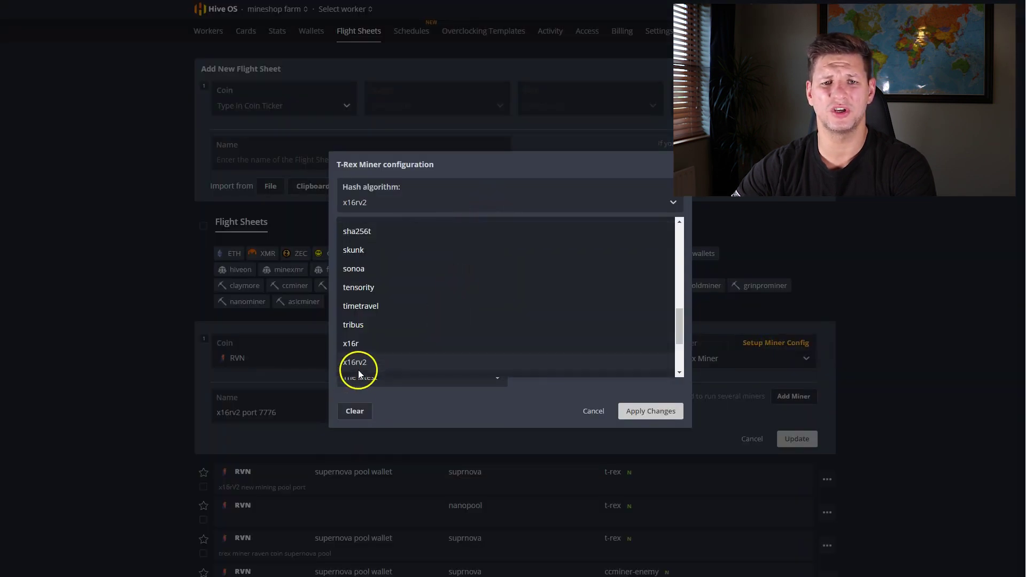
{"action": "left_click", "coordinate": [670, 165]}
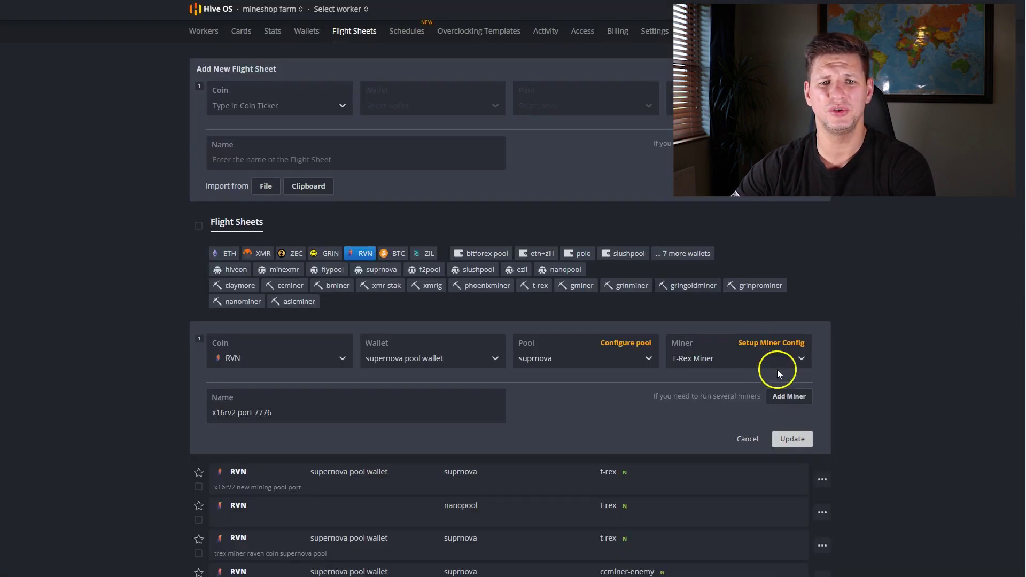
{"action": "left_click", "coordinate": [777, 343]}
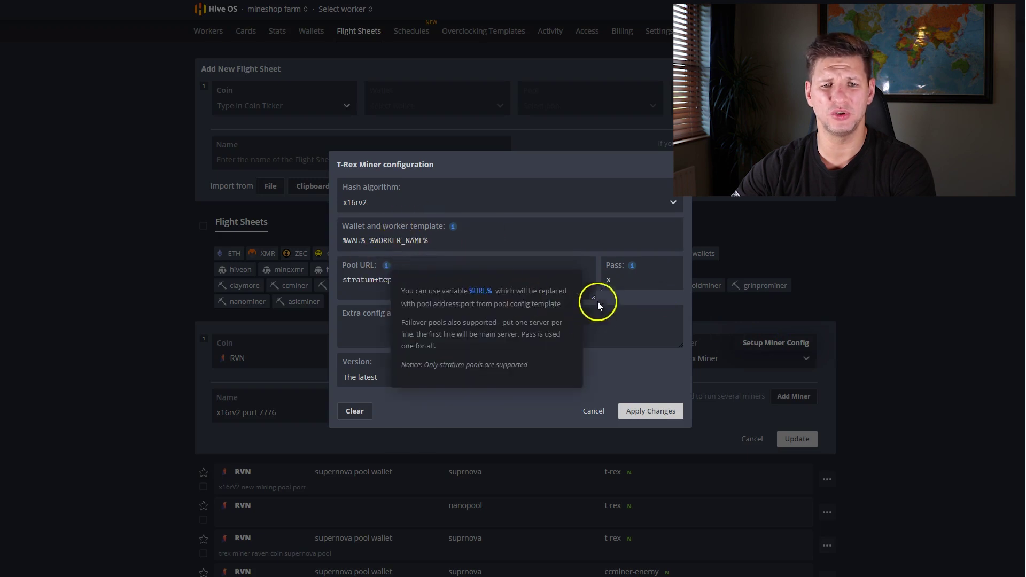
{"action": "left_click", "coordinate": [679, 165]}
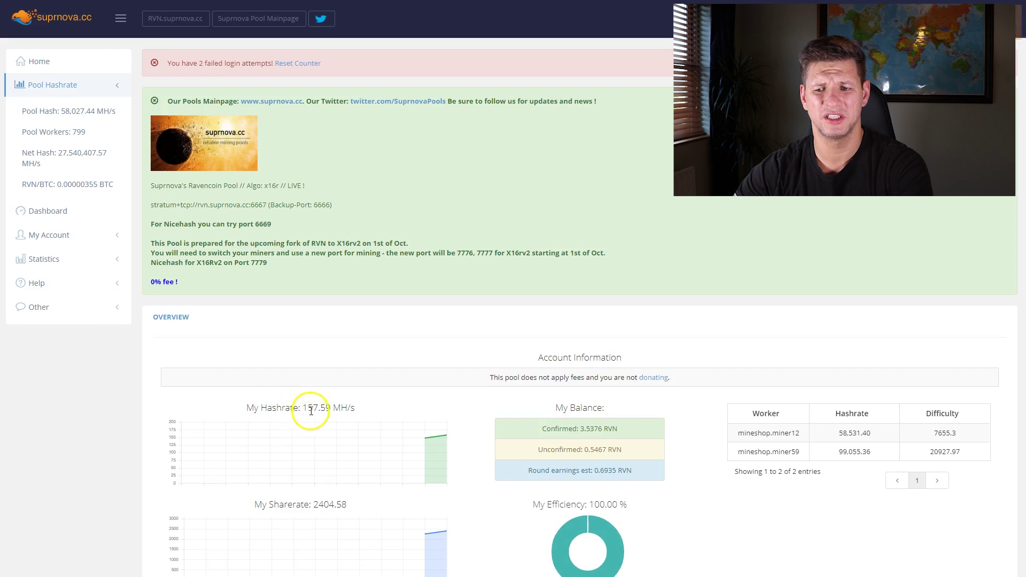
Step: Highlight the 157.59 MH/s account hashrate on Suprnova, then scroll to Account Information
{"action": "left_click_drag", "start_coordinate": [302, 409], "coordinate": [376, 418]}
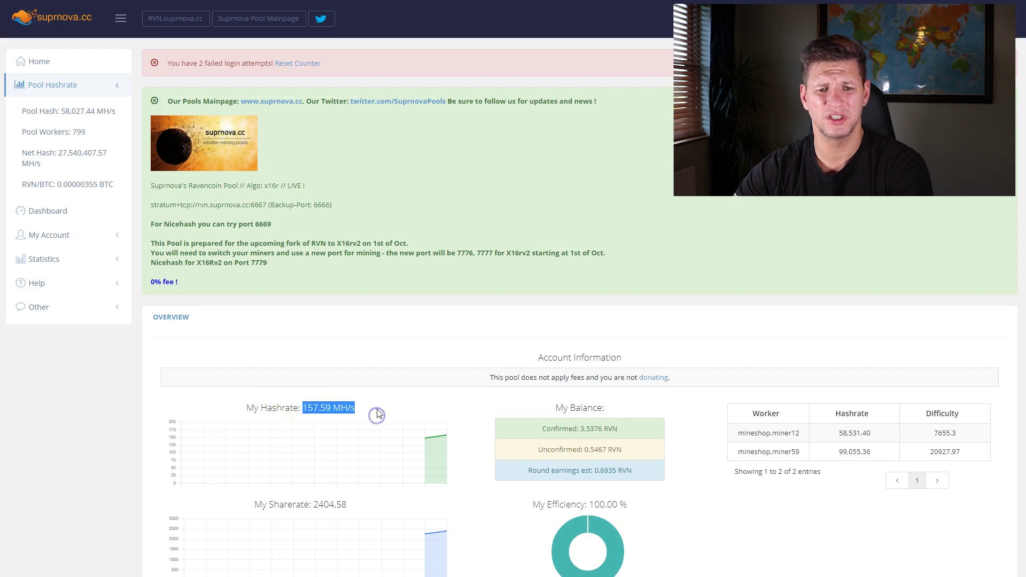
{"action": "left_click", "coordinate": [418, 296]}
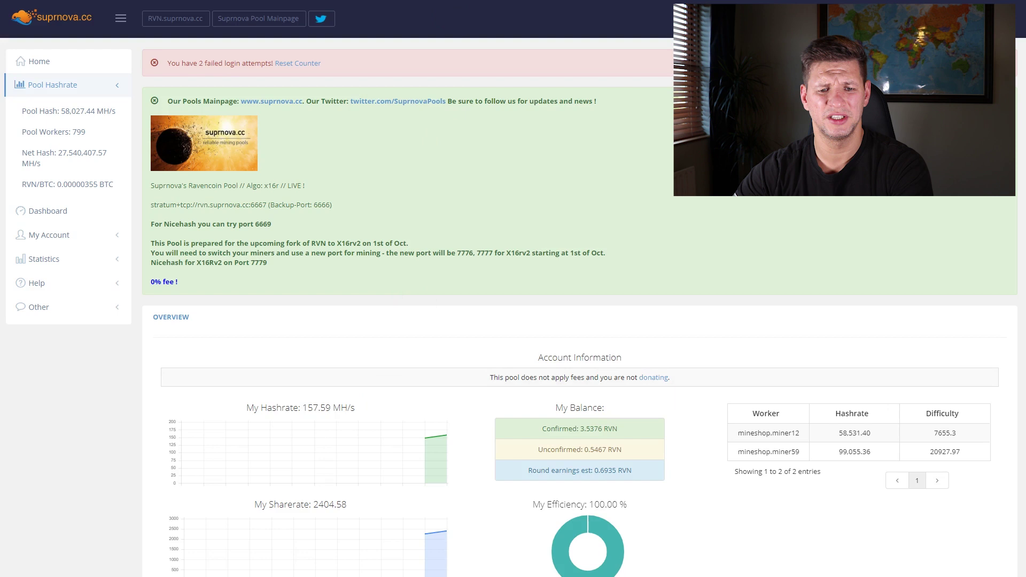
{"action": "scroll", "coordinate": [466, 321], "scroll_direction": "down", "scroll_amount": 2}
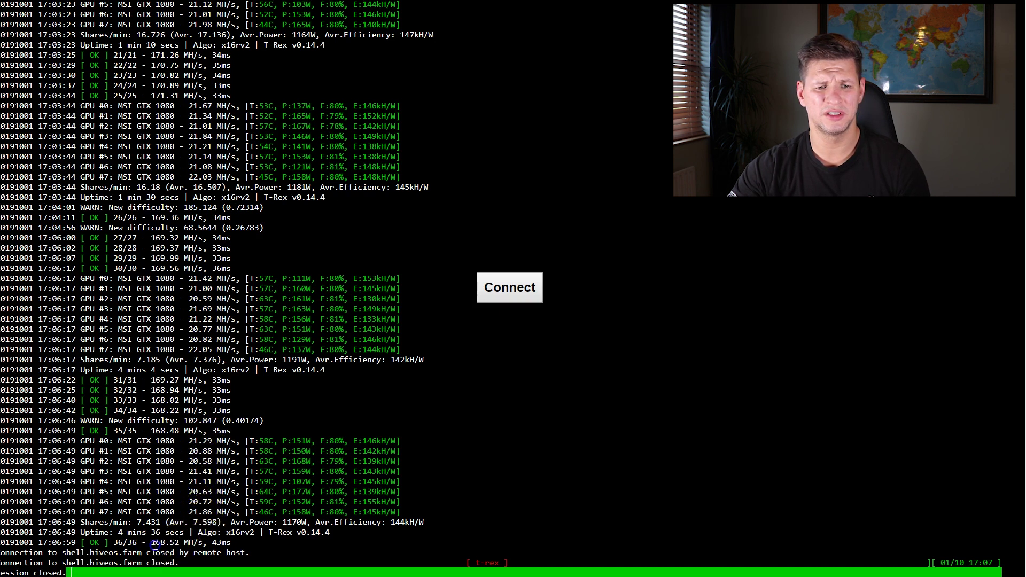
Step: Highlight the latest total hashrate line, about 168 MH/s, in the T-Rex log
{"action": "left_click_drag", "start_coordinate": [154, 543], "coordinate": [181, 545]}
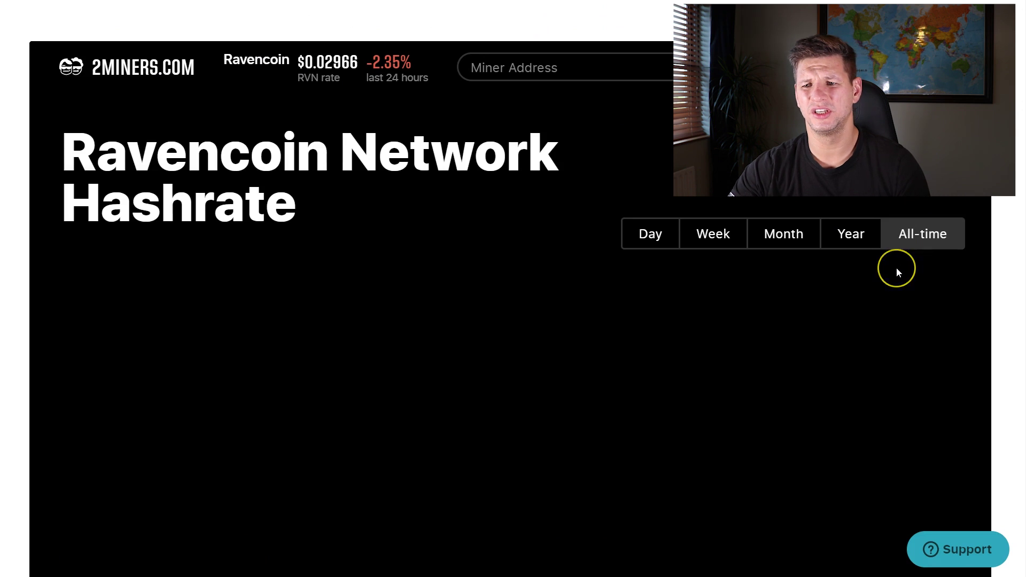
Step: Read recent all-time Ravencoin hashrate values, then the latest peak on the all-time difficulty chart
{"action": "left_click", "coordinate": [883, 208]}
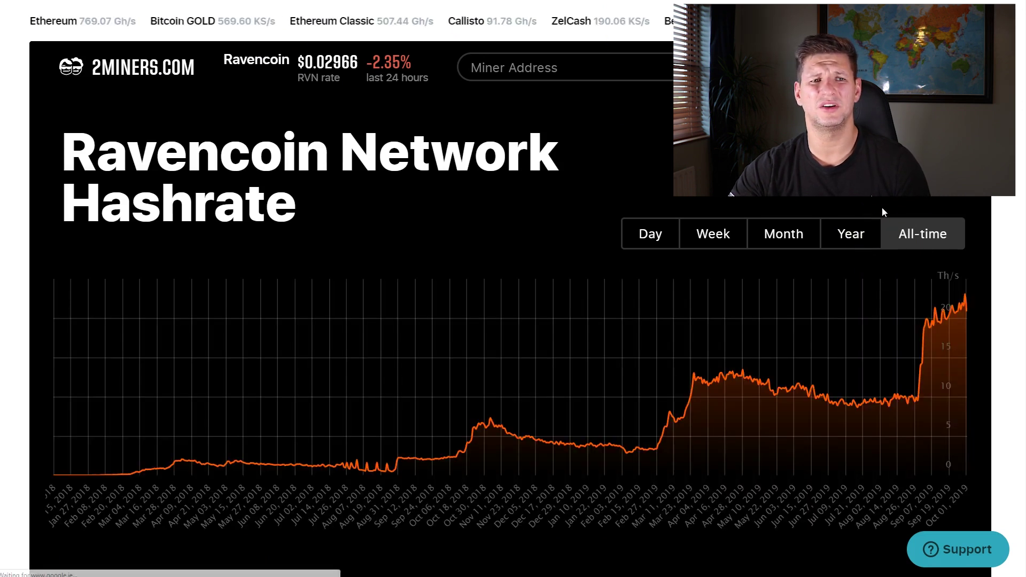
{"action": "left_click", "coordinate": [948, 277]}
{"action": "mouse_move", "coordinate": [956, 299]}
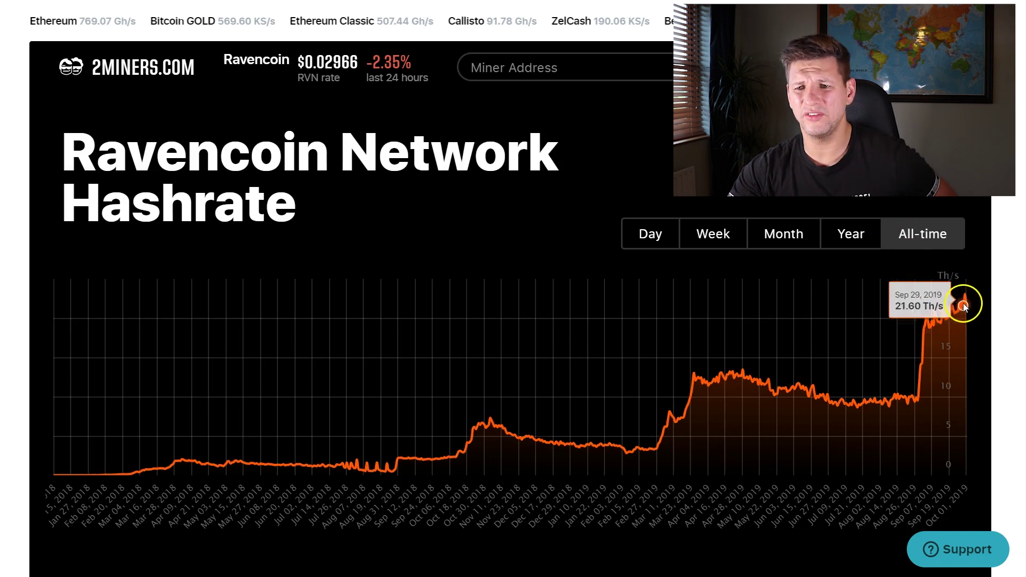
{"action": "left_click", "coordinate": [964, 360]}
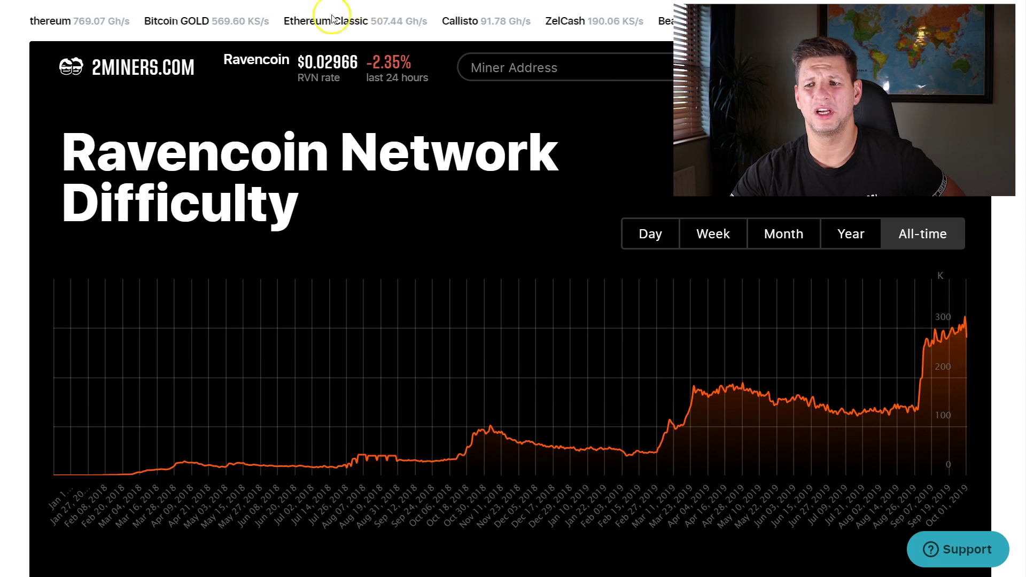
{"action": "left_click", "coordinate": [961, 263]}
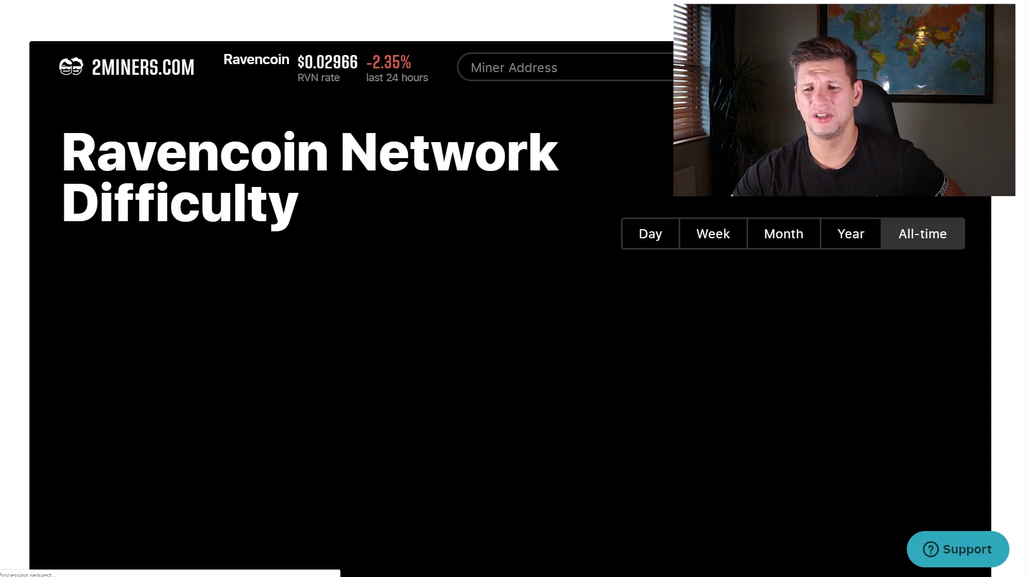
{"action": "left_click", "coordinate": [949, 331]}
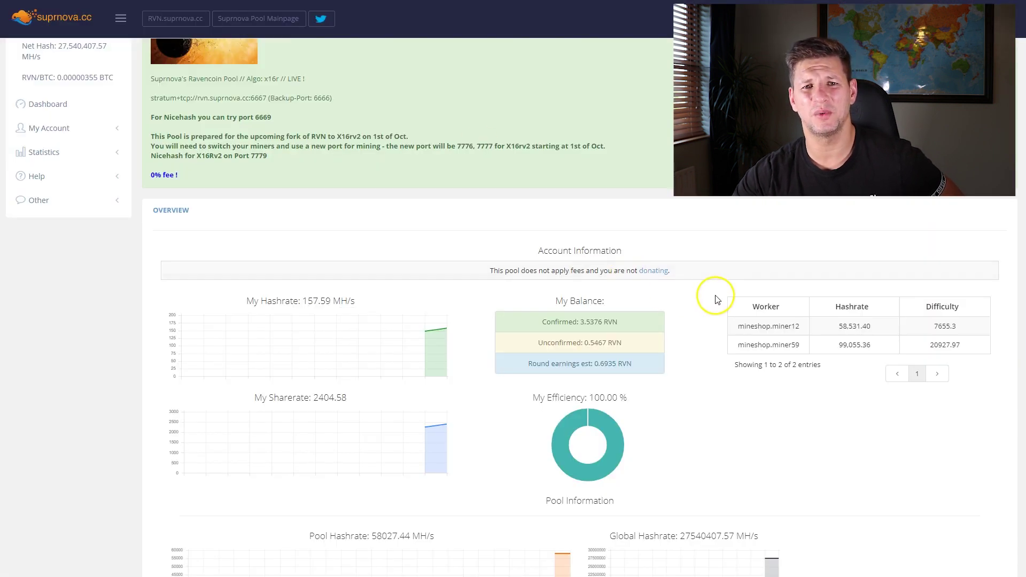
Step: In Pool Information, highlight the Global Hashrate, then the 58027.44 MH/s Pool Hashrate line
{"action": "scroll", "coordinate": [624, 345], "scroll_direction": "down", "scroll_amount": 3}
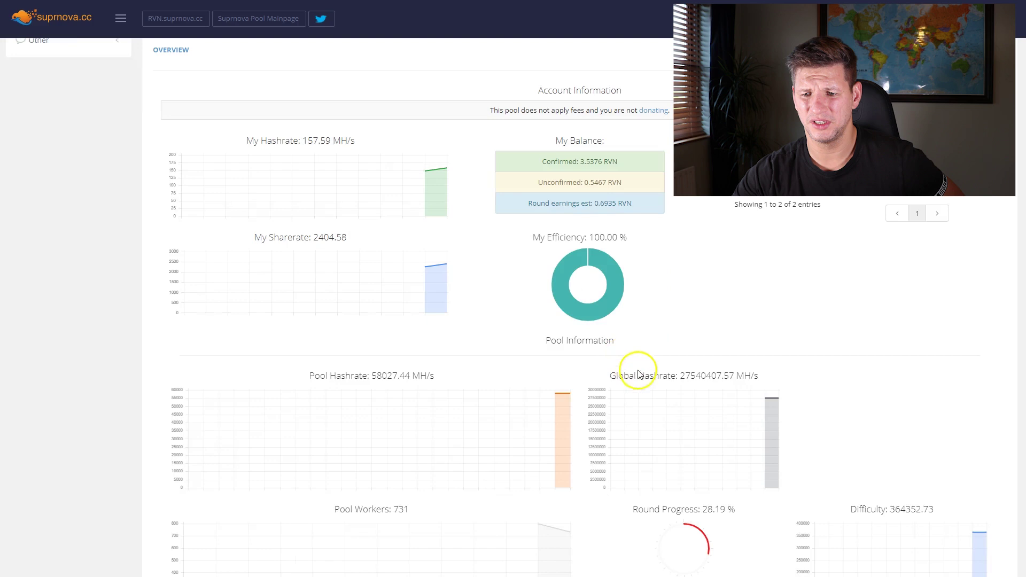
{"action": "left_click_drag", "start_coordinate": [678, 375], "coordinate": [692, 375]}
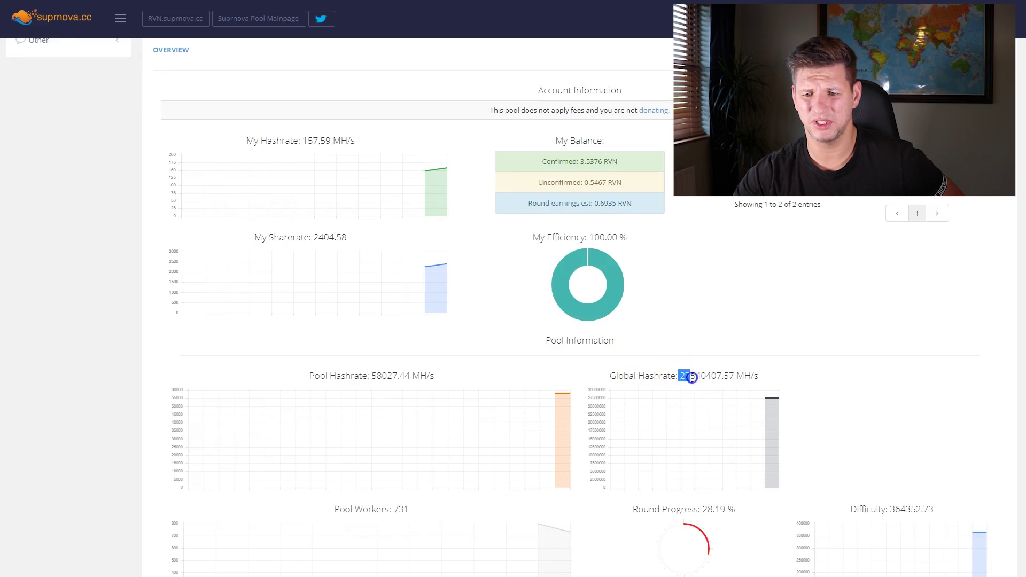
{"action": "scroll", "coordinate": [482, 361], "scroll_direction": "down", "scroll_amount": 2}
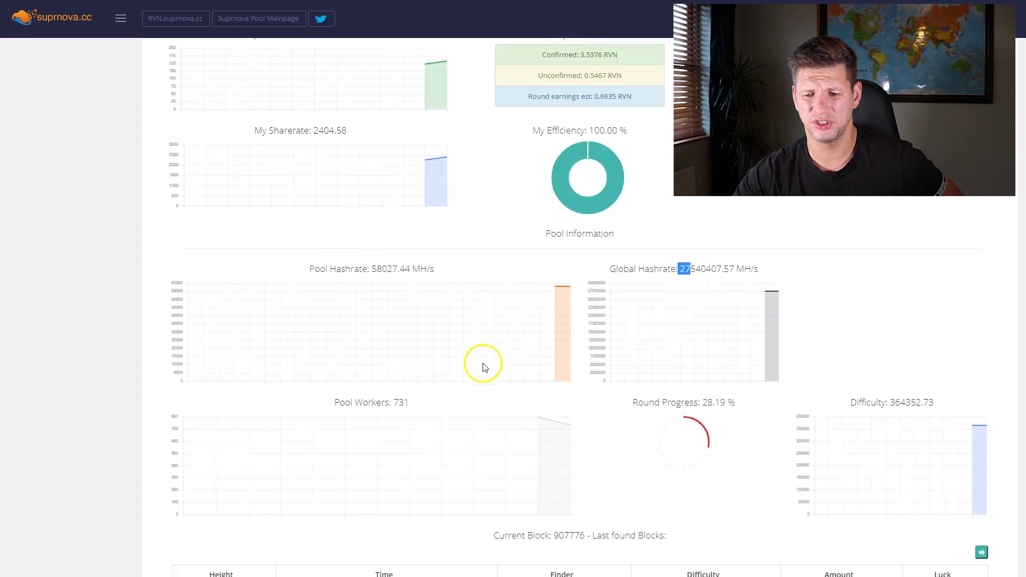
{"action": "left_click_drag", "start_coordinate": [368, 269], "coordinate": [381, 268]}
{"action": "left_click", "coordinate": [381, 269]}
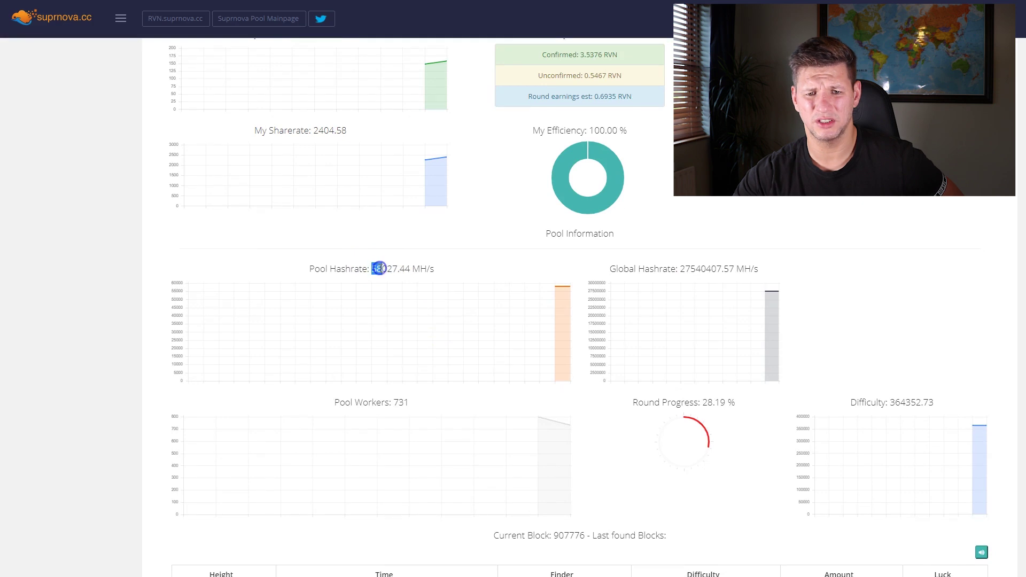
{"action": "left_click_drag", "start_coordinate": [379, 268], "coordinate": [382, 272]}
{"action": "left_click", "coordinate": [380, 269]}
{"action": "left_click_drag", "start_coordinate": [373, 269], "coordinate": [383, 269]}
{"action": "triple_click", "coordinate": [384, 270]}
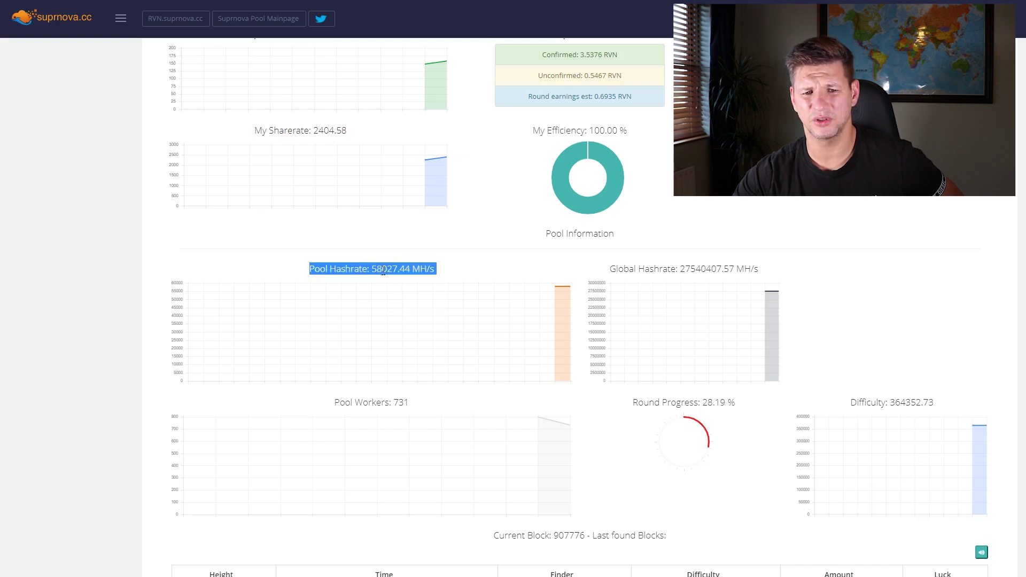
Step: Clear the highlight and scroll down to the Last found Blocks table
{"action": "left_click", "coordinate": [526, 293]}
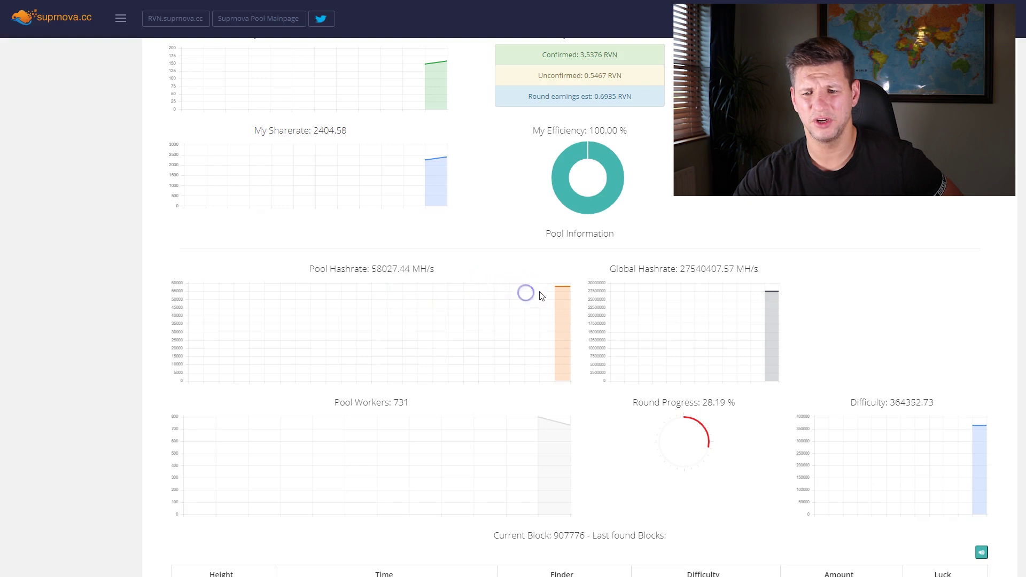
{"action": "left_click", "coordinate": [568, 289]}
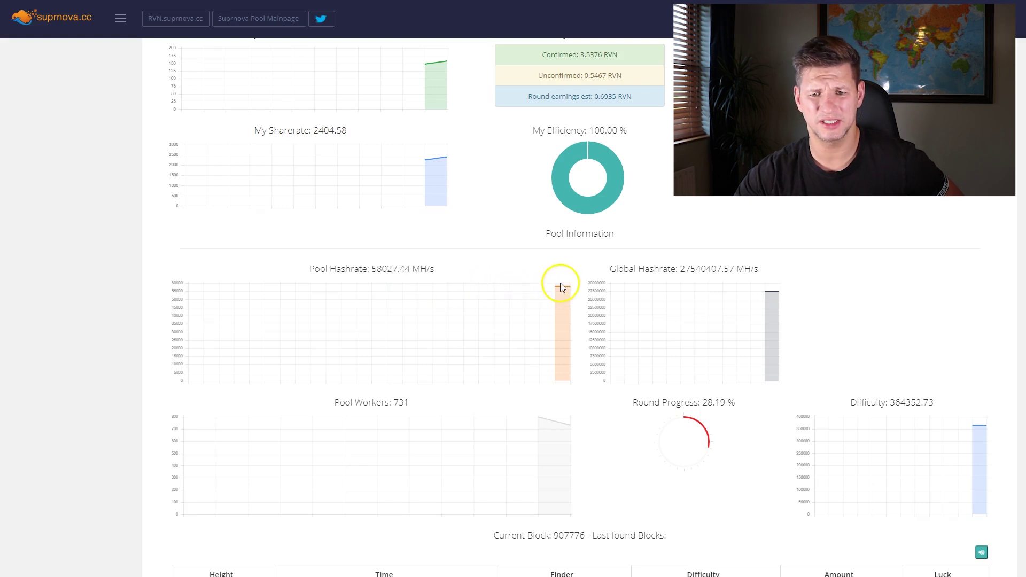
{"action": "scroll", "coordinate": [560, 283], "scroll_direction": "down", "scroll_amount": 1}
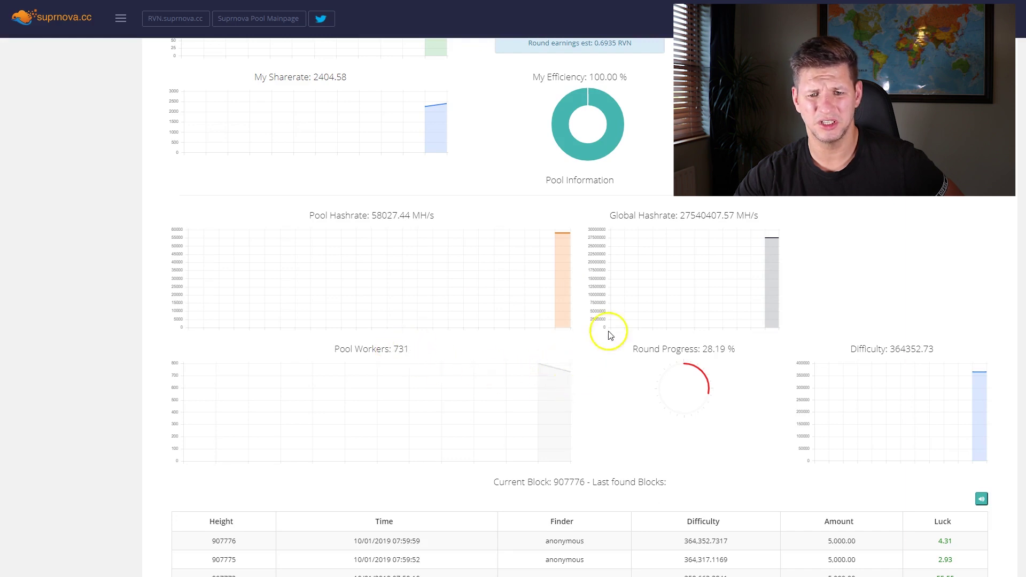
{"action": "scroll", "coordinate": [610, 335], "scroll_direction": "down", "scroll_amount": 2}
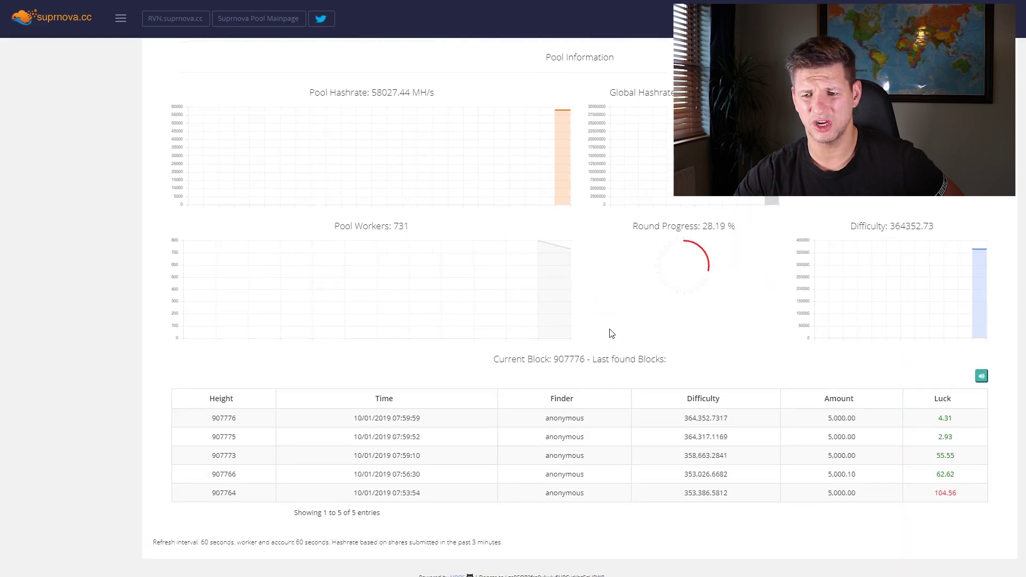